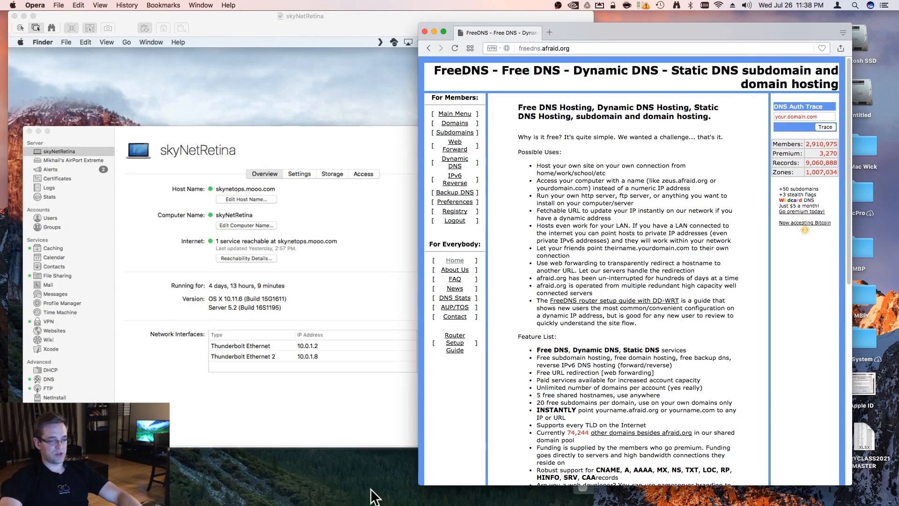
Widen the browser window and log in to FreeDNS with the account's e-mail and password
{"action": "left_click_drag", "start_coordinate": [422, 486], "coordinate": [299, 482]}
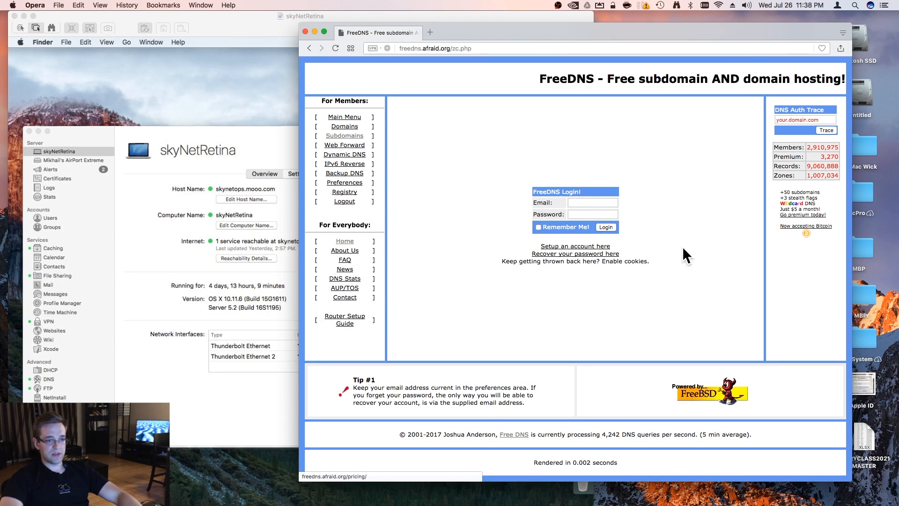
{"action": "left_click", "coordinate": [590, 202]}
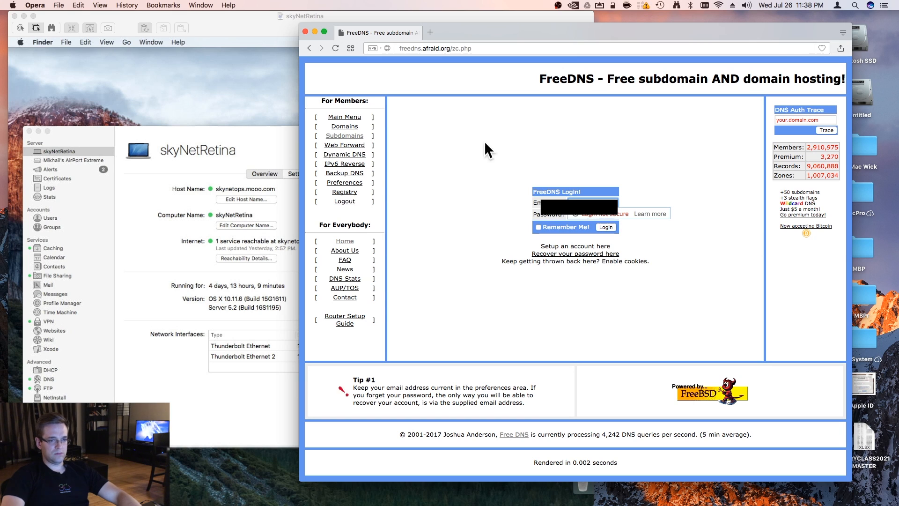
{"action": "left_click", "coordinate": [600, 215]}
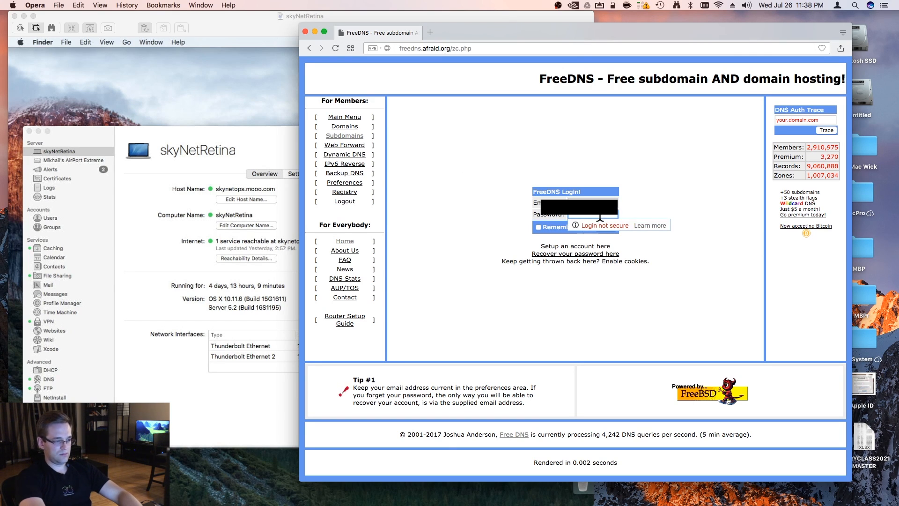
{"action": "type", "text": "•••"}
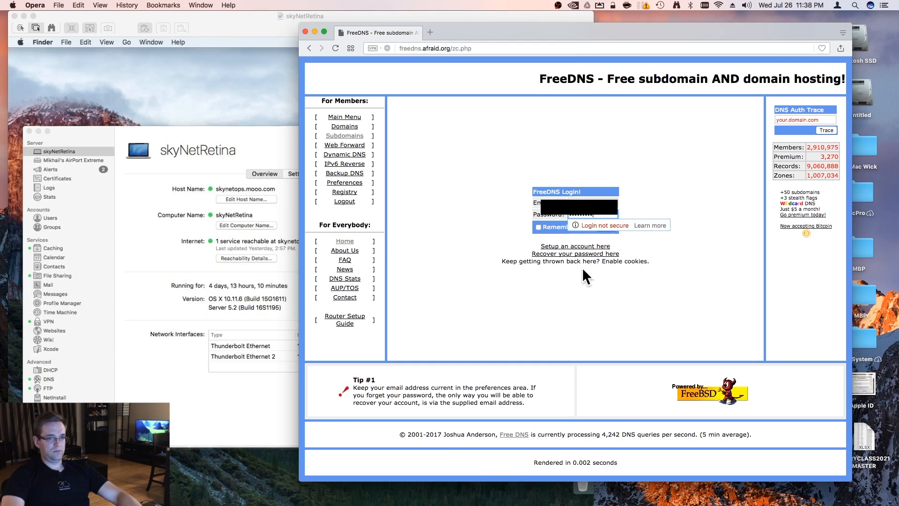
{"action": "left_click", "coordinate": [600, 322]}
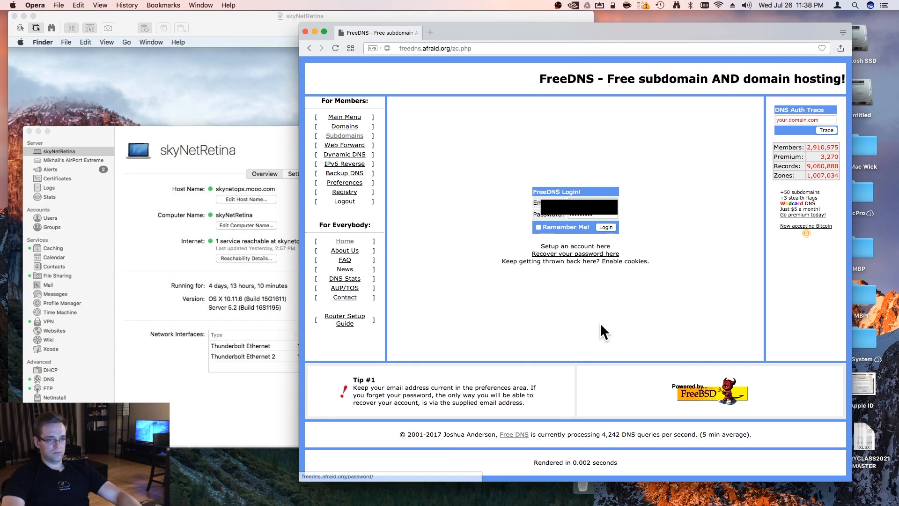
{"action": "left_click", "coordinate": [603, 227]}
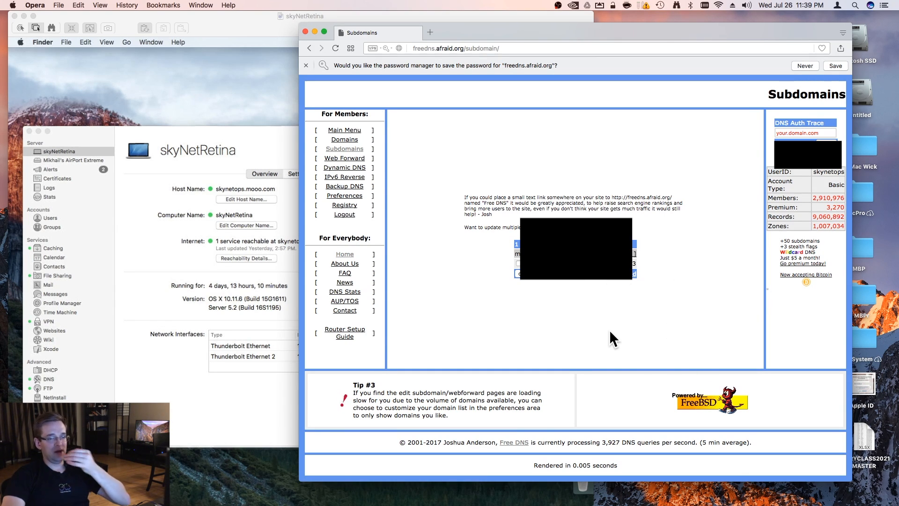
Review the domains offered in the form for adding a new subdomain, and close the FreeDNS window
{"action": "left_click", "coordinate": [634, 250]}
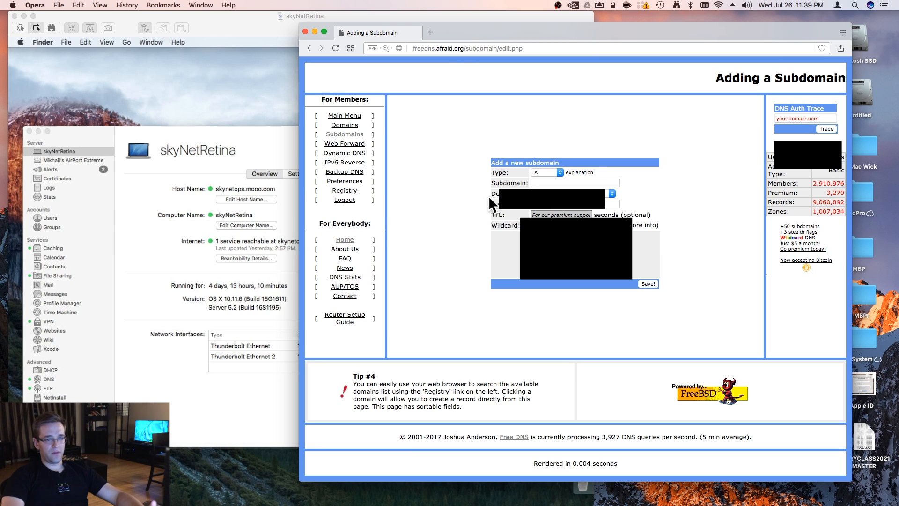
{"action": "left_click", "coordinate": [610, 193]}
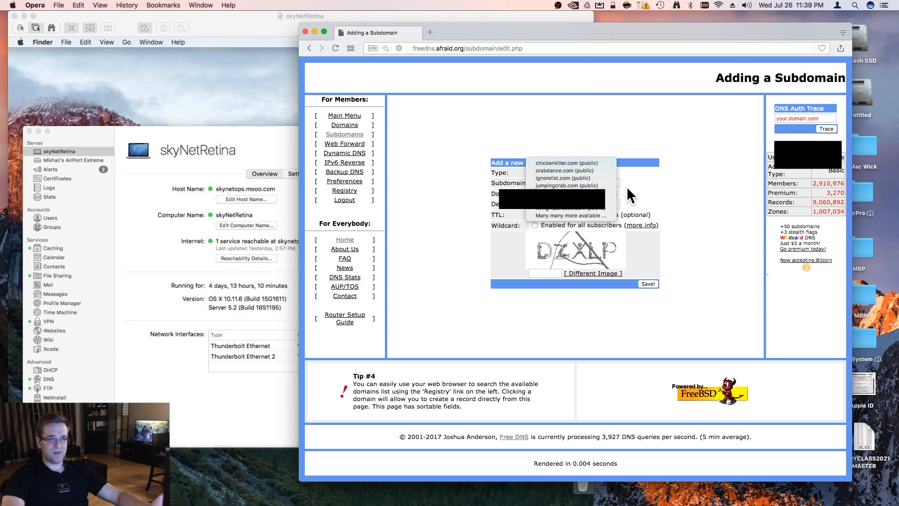
{"action": "left_click", "coordinate": [639, 190]}
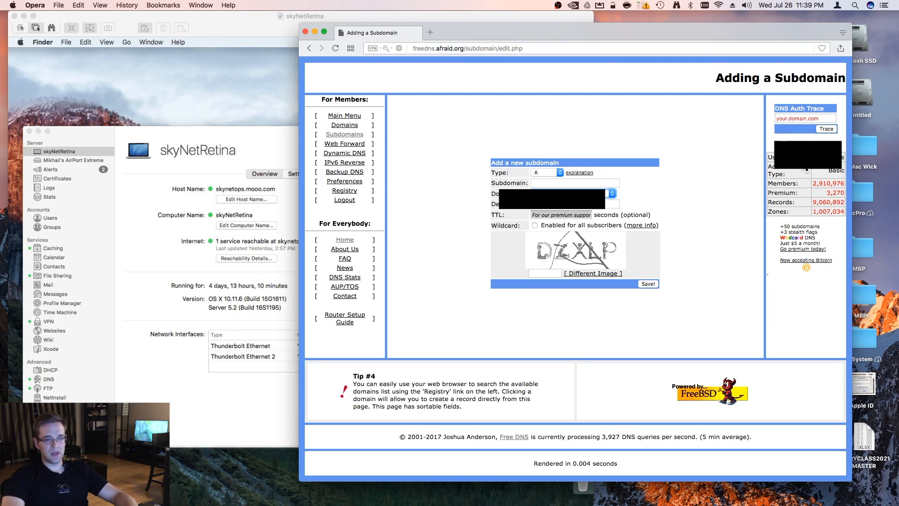
{"action": "left_click", "coordinate": [807, 139]}
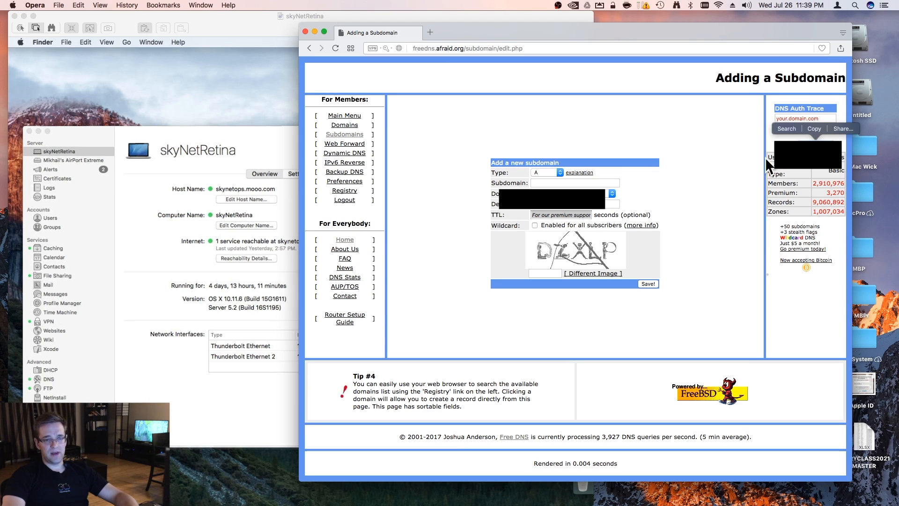
{"action": "left_click", "coordinate": [762, 144]}
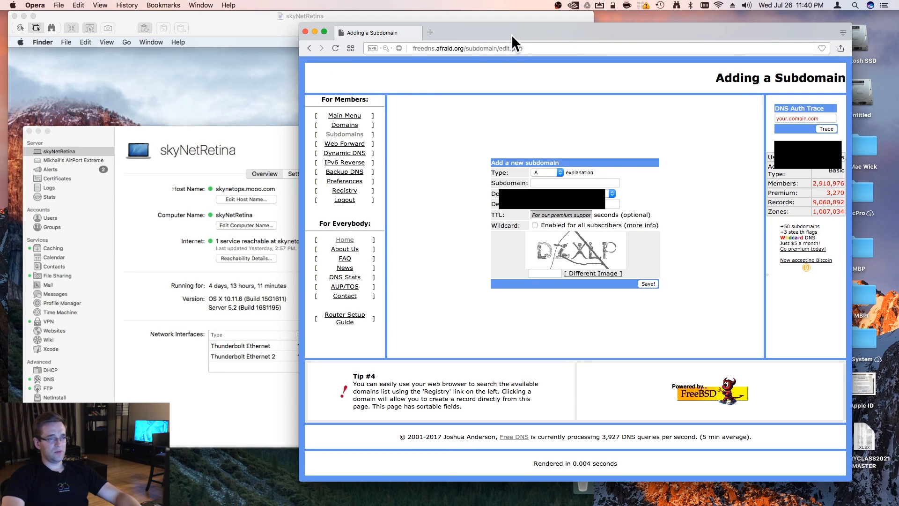
{"action": "left_click", "coordinate": [306, 30]}
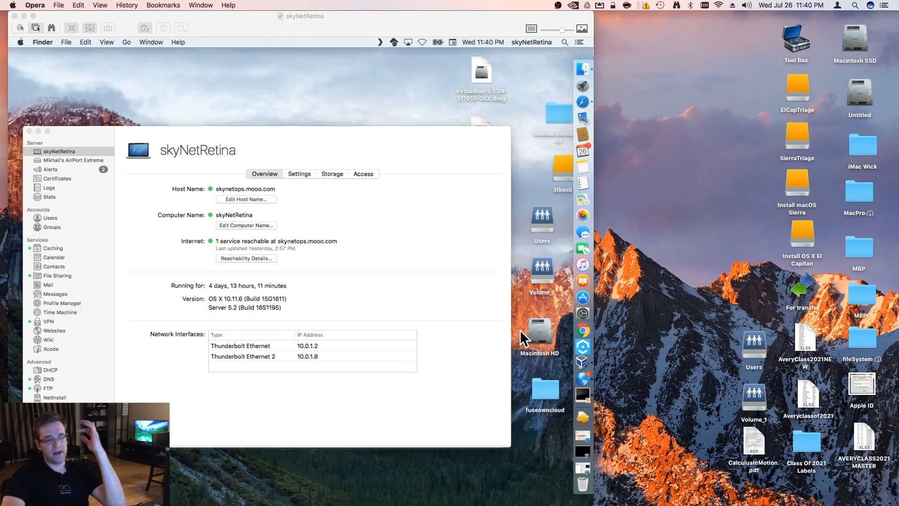
Search the App Store on the remote Mac skyNetRetina for "macos server" and open the macOS Server page
{"action": "left_click", "coordinate": [585, 298]}
{"action": "left_click", "coordinate": [581, 303]}
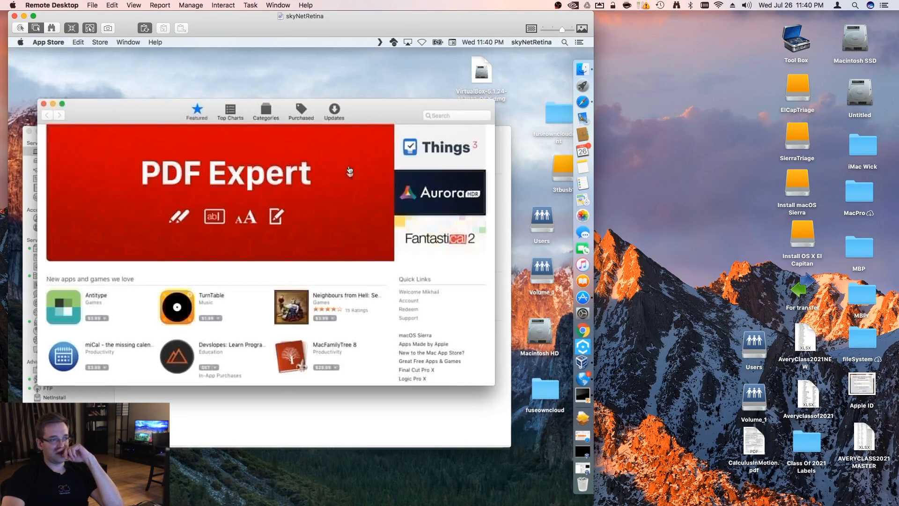
{"action": "left_click", "coordinate": [461, 117]}
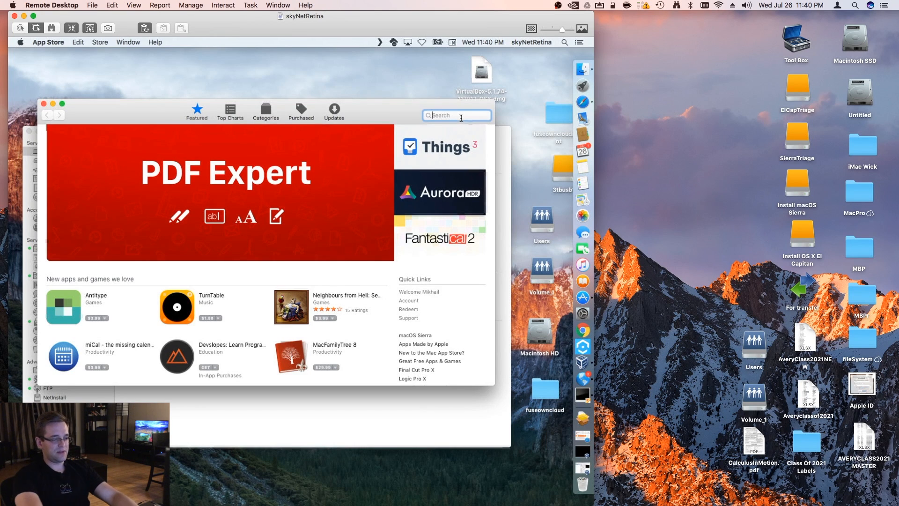
{"action": "type", "text": "macos server"}
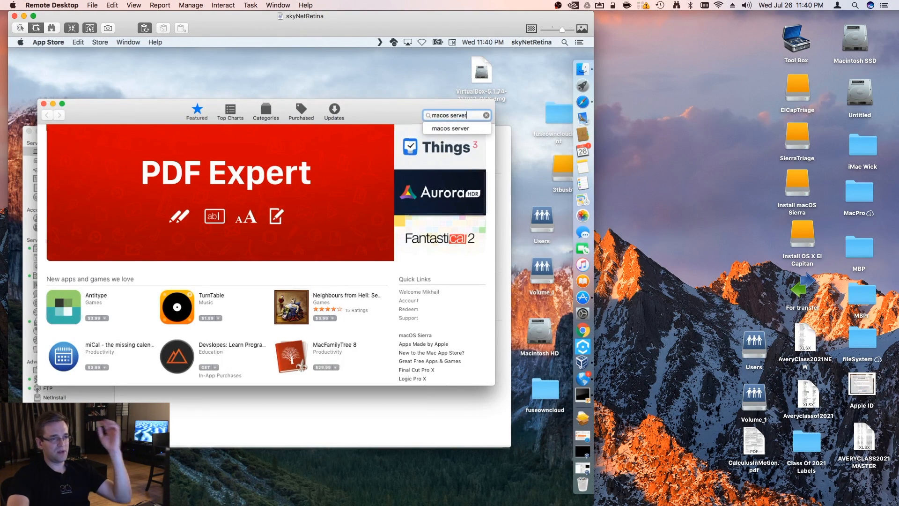
{"action": "key", "text": "Return"}
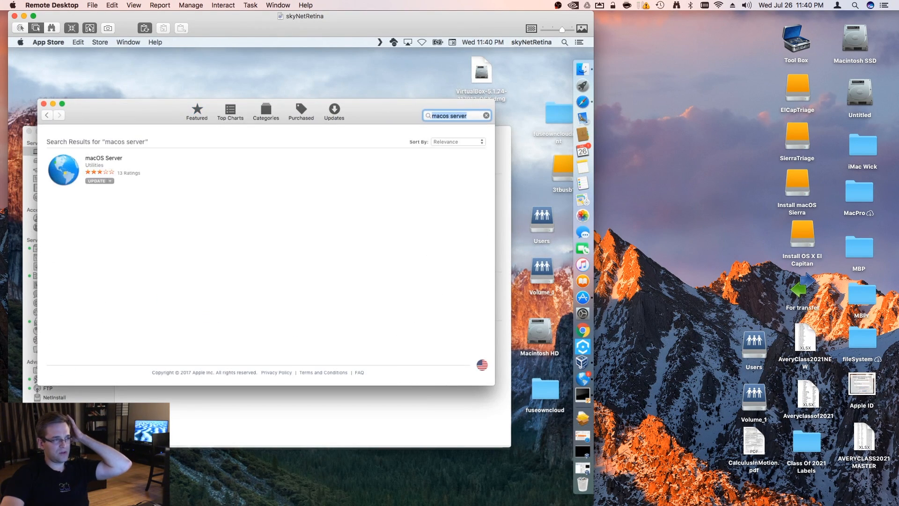
{"action": "left_click", "coordinate": [106, 159]}
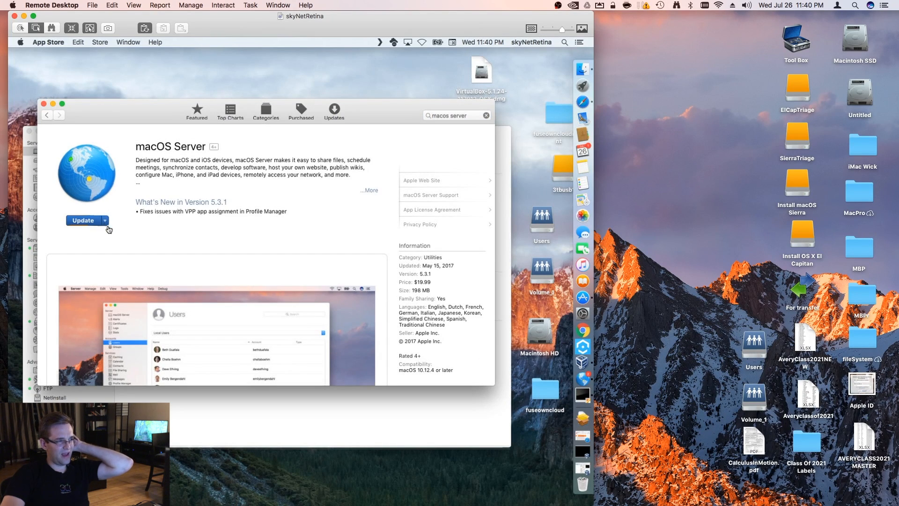
Examine the macOS Server page's update options, app information, customer ratings and reviews, and close the App Store
{"action": "left_click", "coordinate": [107, 221]}
{"action": "left_click", "coordinate": [103, 193]}
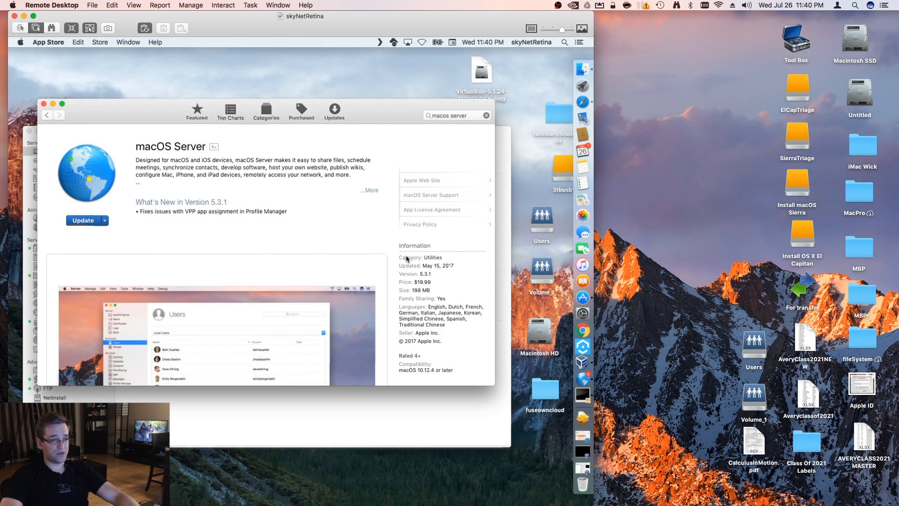
{"action": "scroll", "coordinate": [330, 246], "scroll_direction": "down", "scroll_amount": 5}
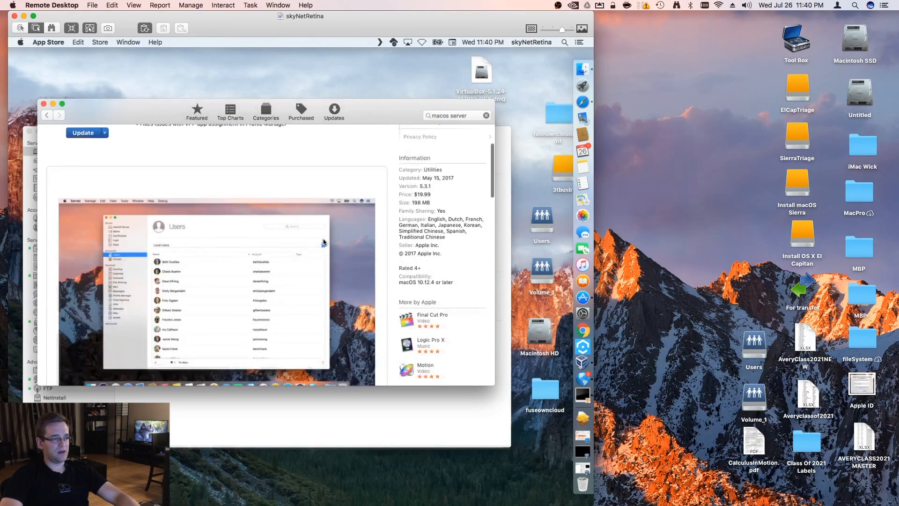
{"action": "scroll", "coordinate": [272, 243], "scroll_direction": "down", "scroll_amount": 10}
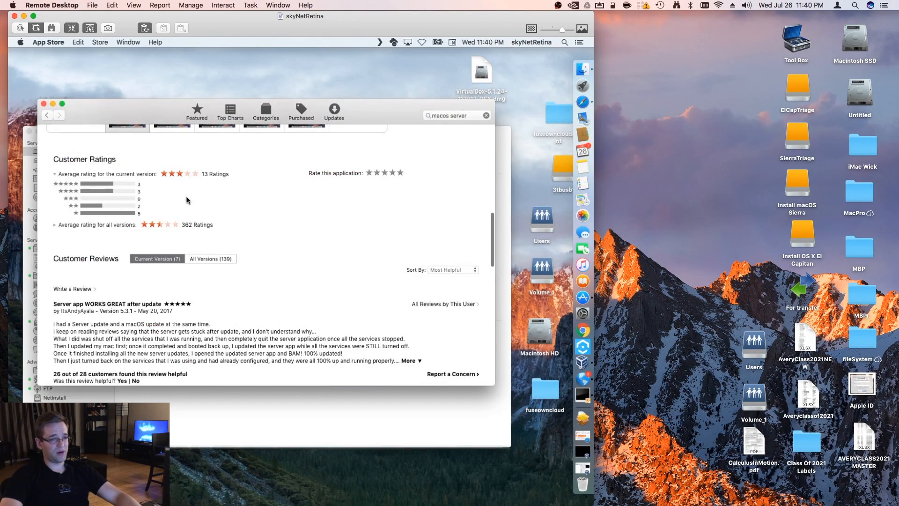
{"action": "scroll", "coordinate": [307, 276], "scroll_direction": "up", "scroll_amount": 14}
{"action": "scroll", "coordinate": [118, 381], "scroll_direction": "down", "scroll_amount": 19}
{"action": "scroll", "coordinate": [113, 323], "scroll_direction": "up", "scroll_amount": 4}
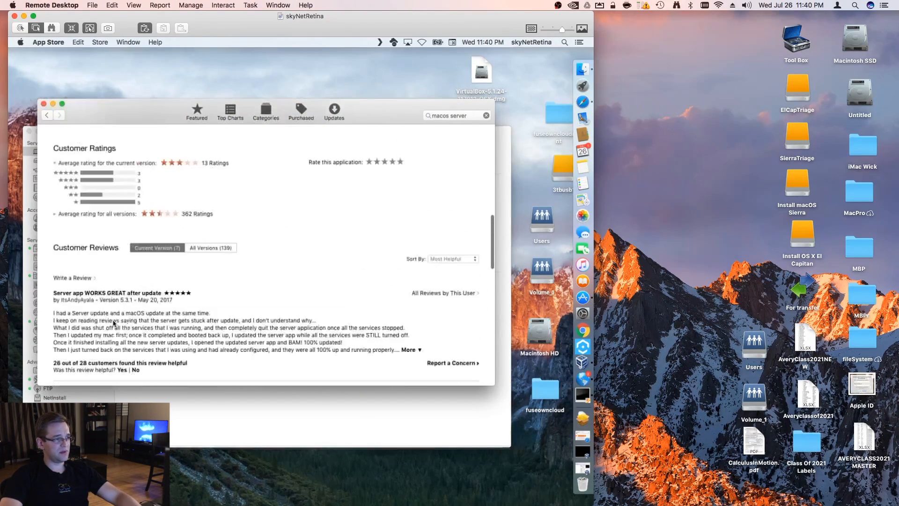
{"action": "scroll", "coordinate": [117, 248], "scroll_direction": "up", "scroll_amount": 4}
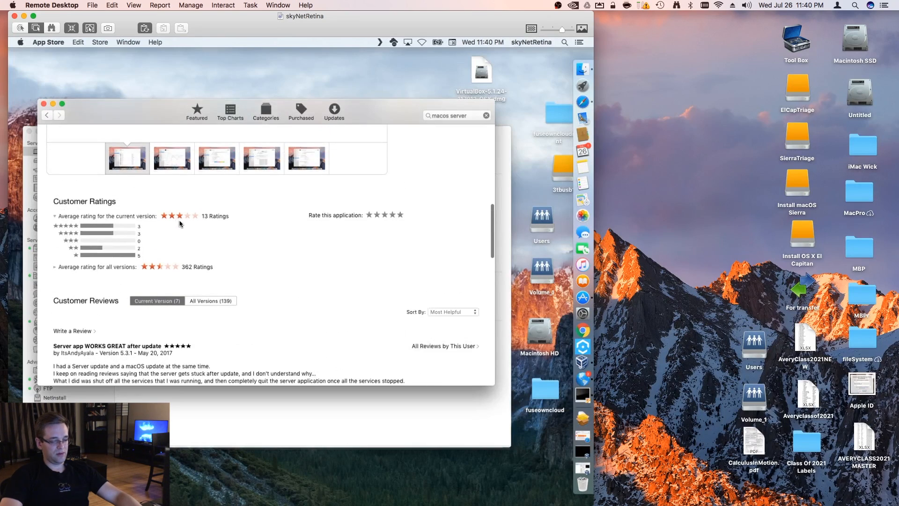
{"action": "scroll", "coordinate": [190, 258], "scroll_direction": "up", "scroll_amount": 16}
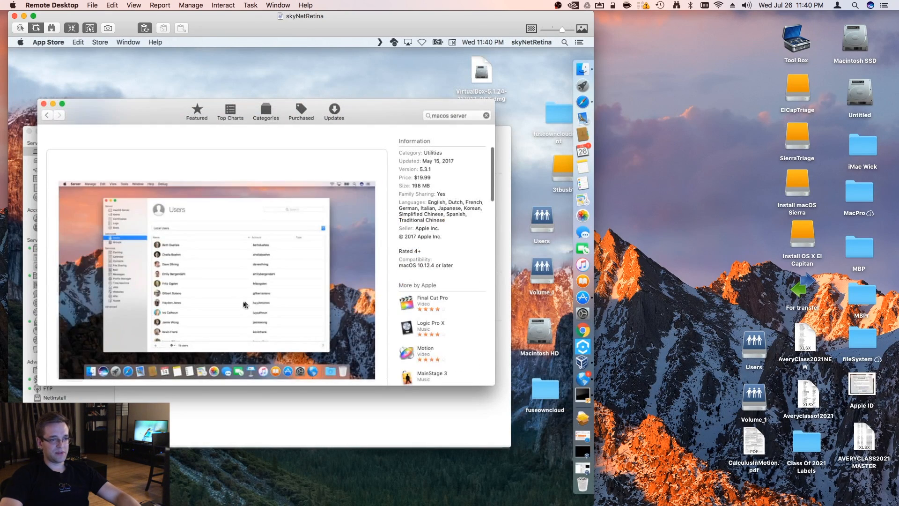
{"action": "scroll", "coordinate": [244, 305], "scroll_direction": "up", "scroll_amount": 5}
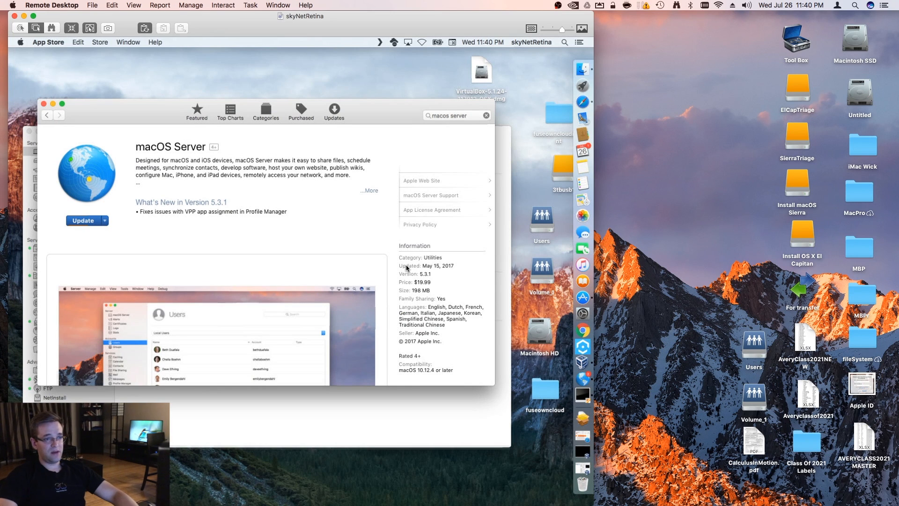
{"action": "left_click", "coordinate": [45, 104]}
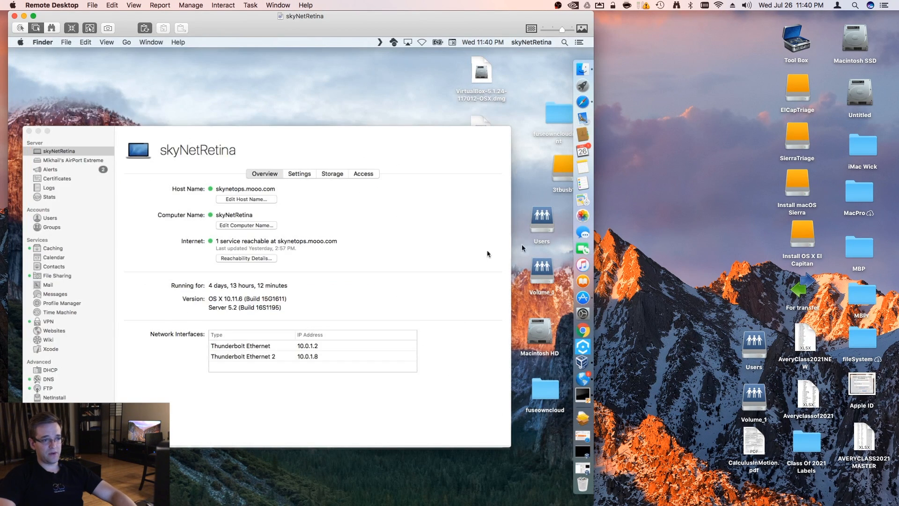
Find and launch AirPort Utility on the remote Mac, and reposition its window beside the Server app content
{"action": "left_click", "coordinate": [565, 43]}
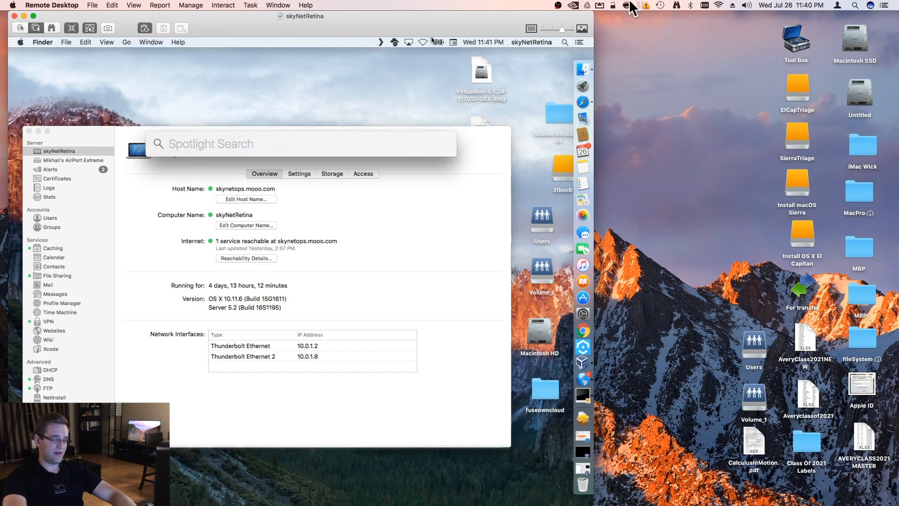
{"action": "mouse_move", "coordinate": [641, 6]}
{"action": "type", "text": "airp"}
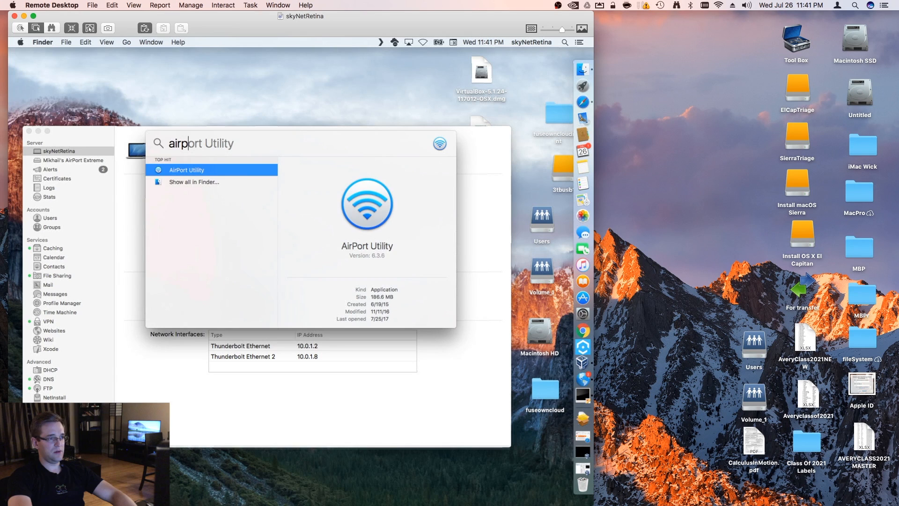
{"action": "key", "text": "Return"}
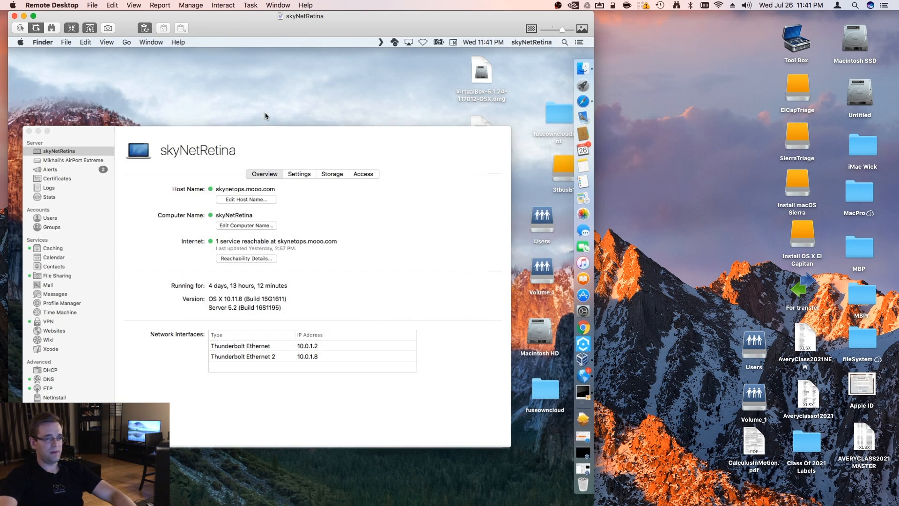
{"action": "left_click_drag", "start_coordinate": [265, 82], "coordinate": [297, 89]}
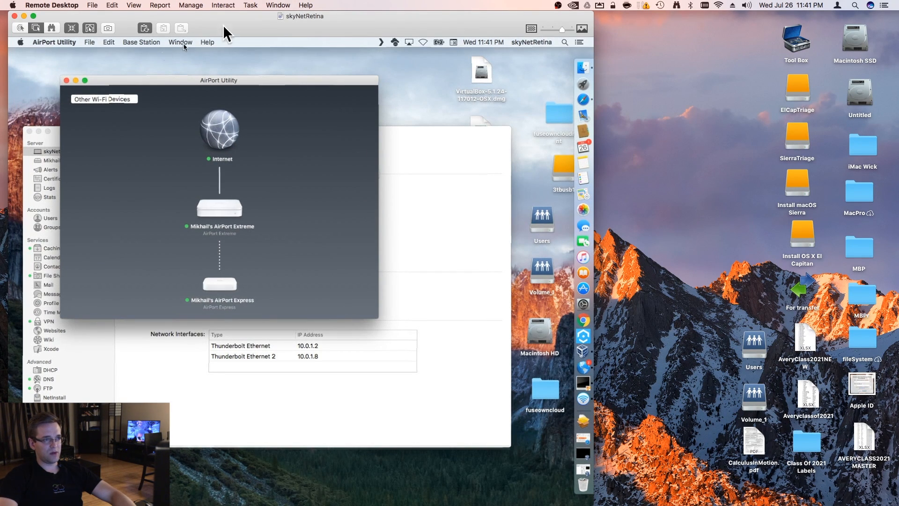
{"action": "left_click_drag", "start_coordinate": [281, 26], "coordinate": [300, 32]}
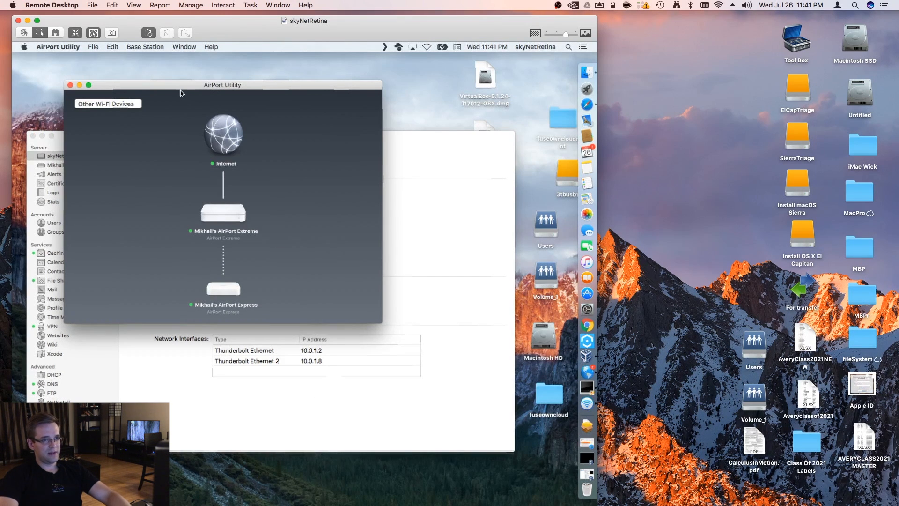
{"action": "left_click_drag", "start_coordinate": [179, 88], "coordinate": [156, 88]}
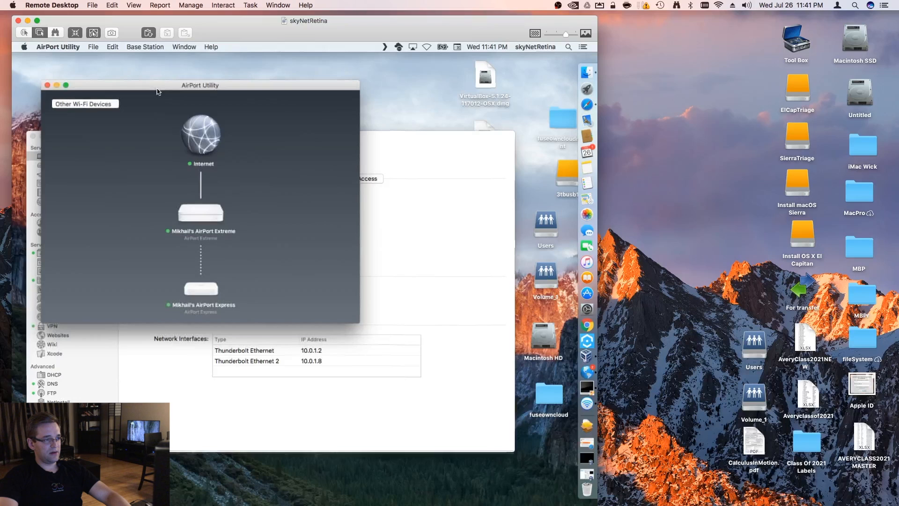
Open the AirPort Extreme base station's configuration for editing and display its Network settings
{"action": "left_click", "coordinate": [201, 219]}
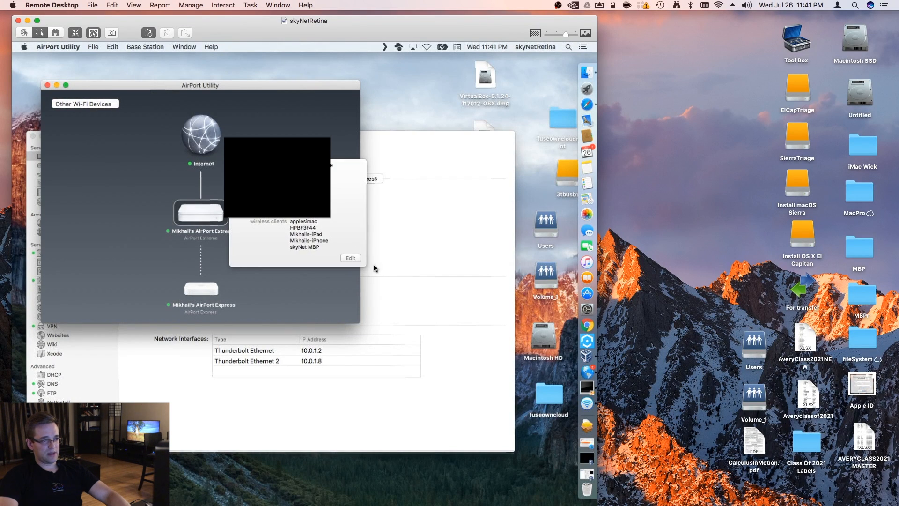
{"action": "left_click", "coordinate": [350, 257]}
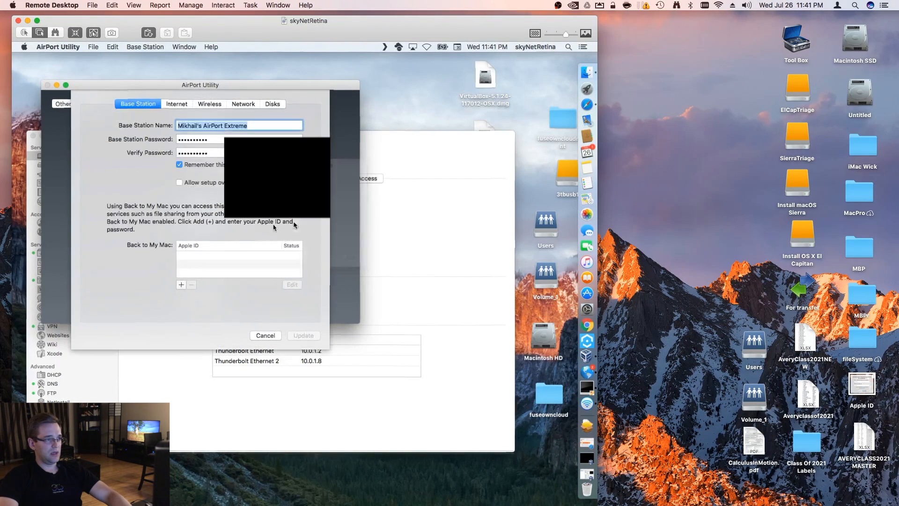
{"action": "left_click_drag", "start_coordinate": [182, 87], "coordinate": [164, 71]}
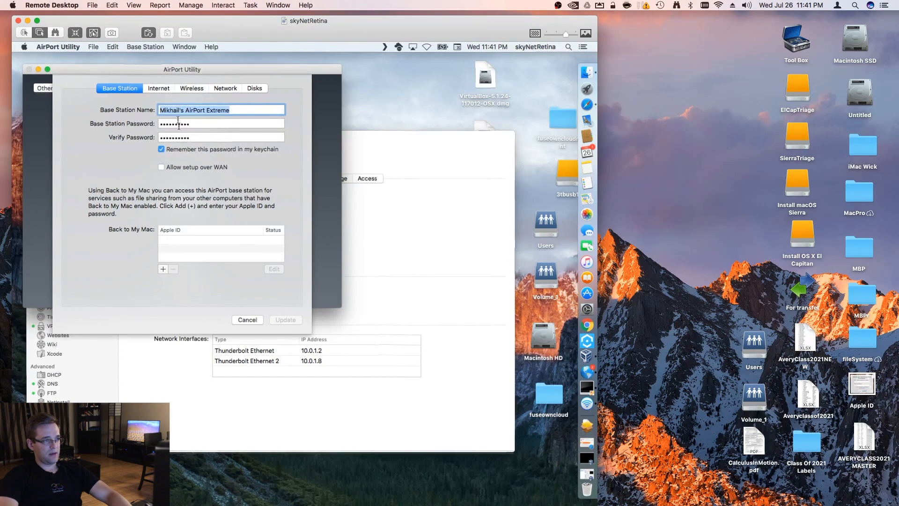
{"action": "left_click", "coordinate": [229, 92]}
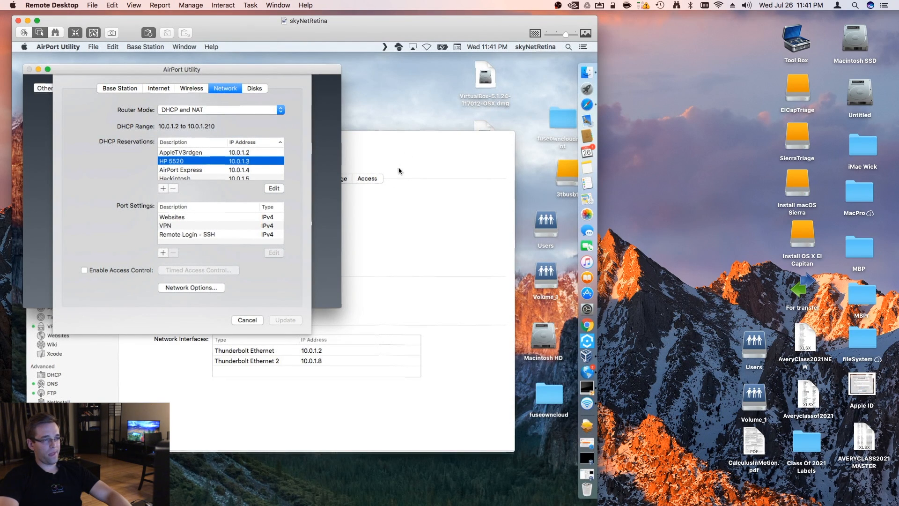
Walk through the Server app's host name assistant with Internet access chosen, view the computer and host name page, and close the assistant
{"action": "left_click", "coordinate": [439, 147]}
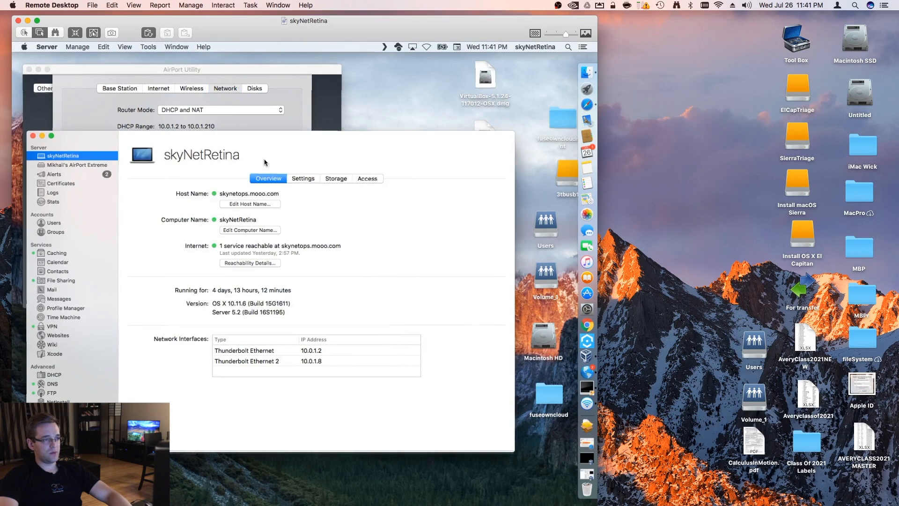
{"action": "left_click_drag", "start_coordinate": [212, 147], "coordinate": [295, 166]}
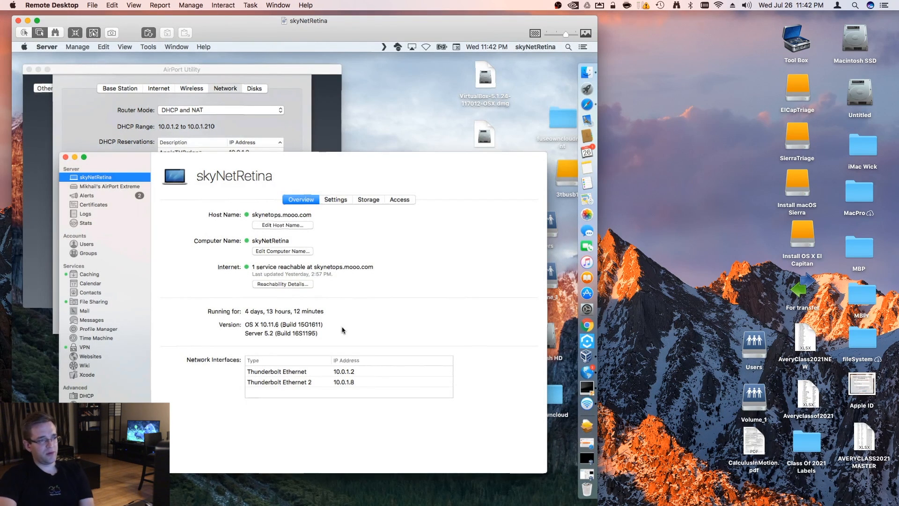
{"action": "left_click", "coordinate": [285, 227]}
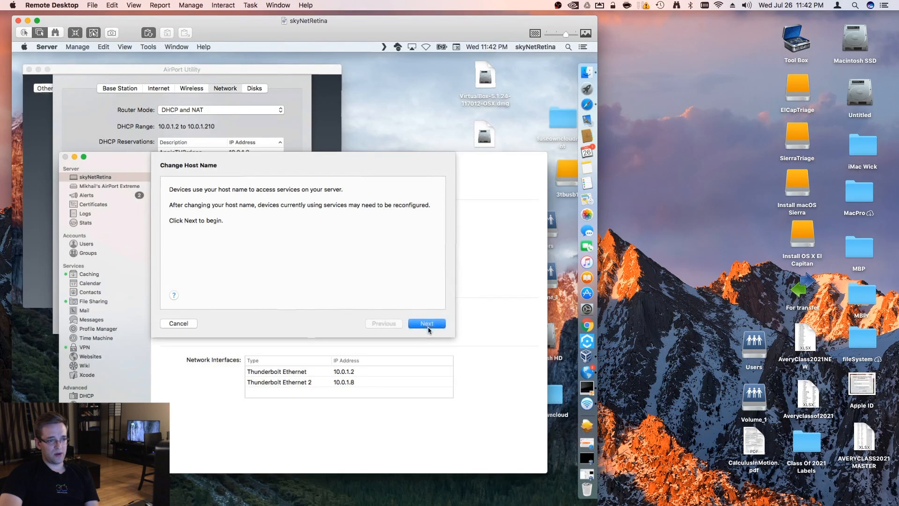
{"action": "left_click", "coordinate": [423, 323]}
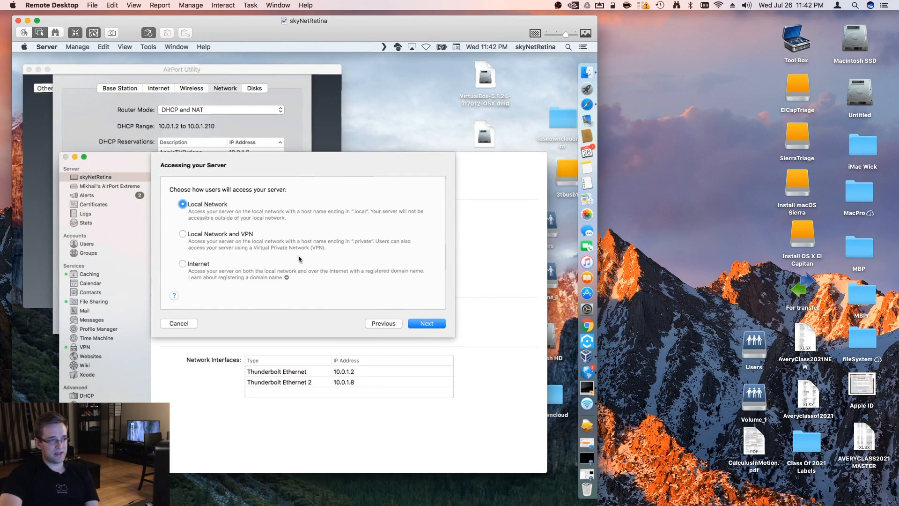
{"action": "left_click", "coordinate": [195, 264]}
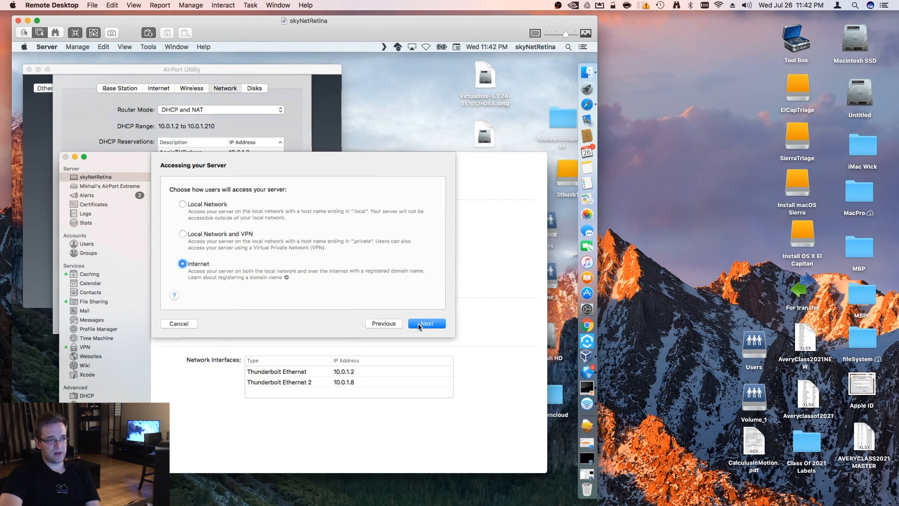
{"action": "left_click", "coordinate": [424, 323]}
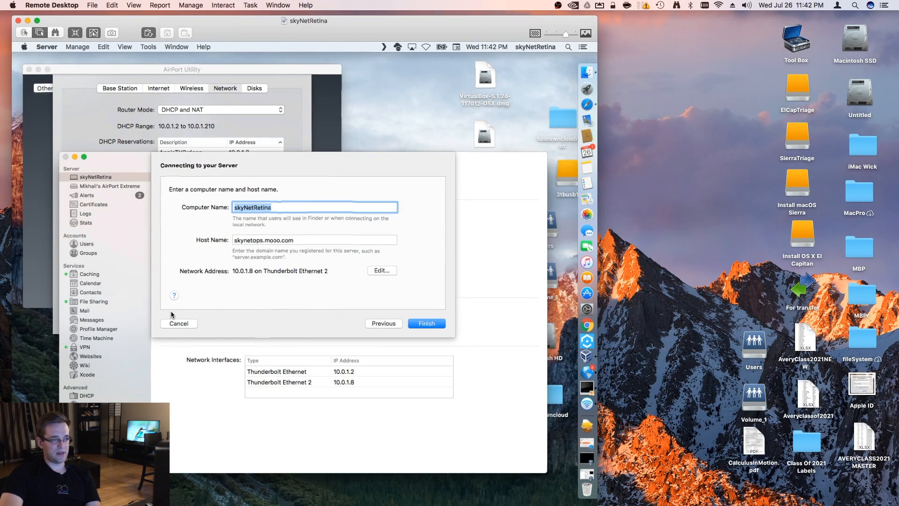
{"action": "key", "text": "Return"}
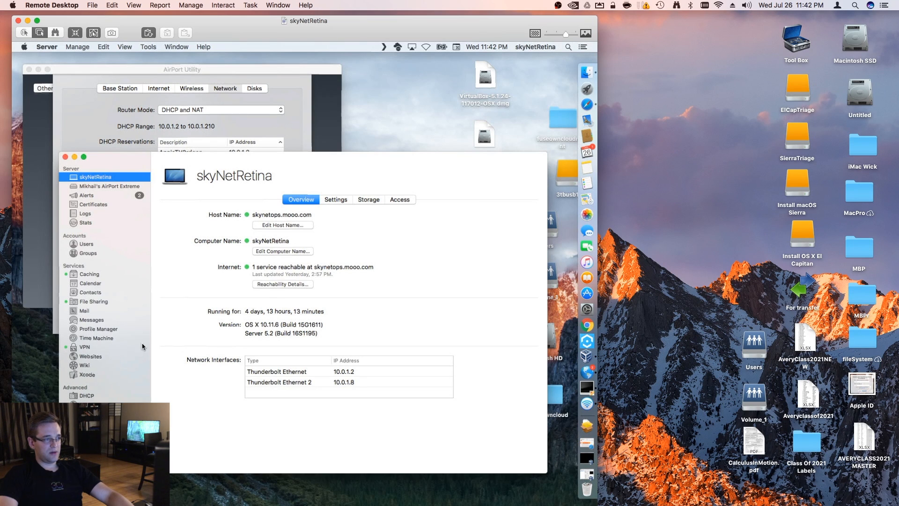
Examine the VPN service's host name, shared secret, client address and DNS settings, leaving them all as they are
{"action": "left_click", "coordinate": [87, 348]}
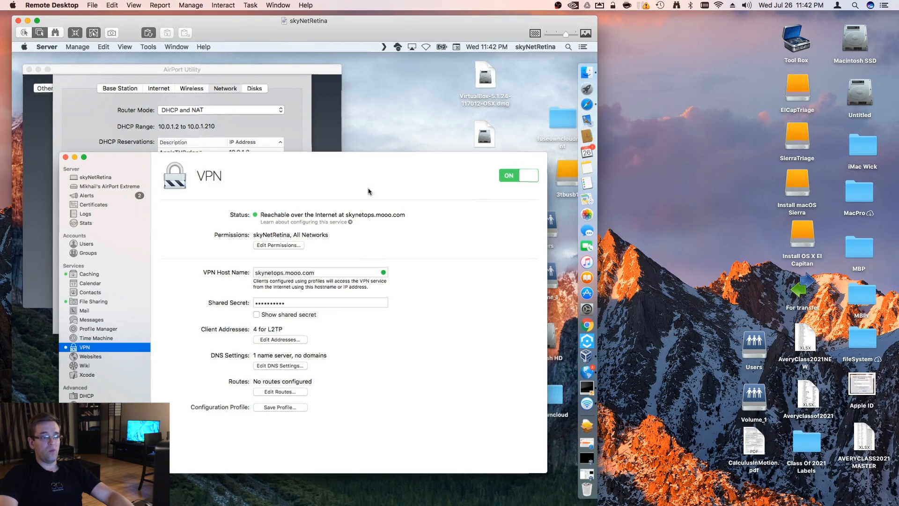
{"action": "double_click", "coordinate": [327, 272]}
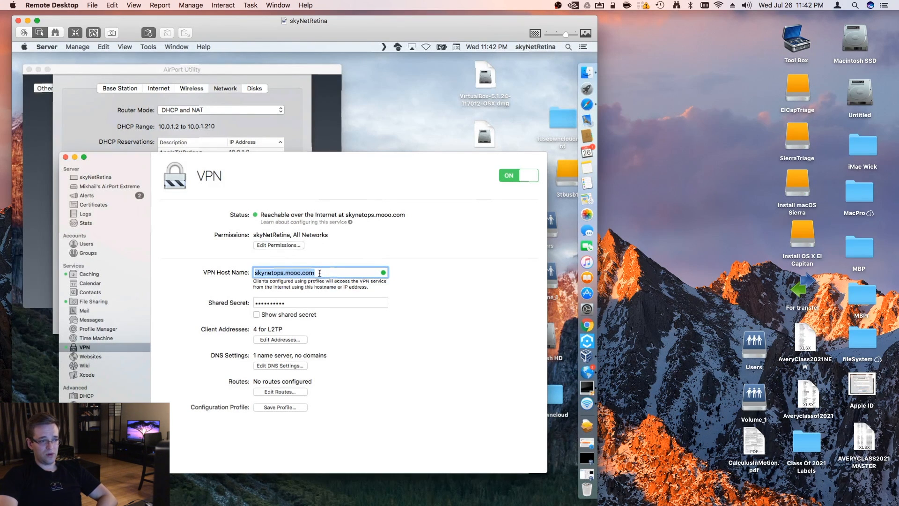
{"action": "left_click", "coordinate": [283, 303]}
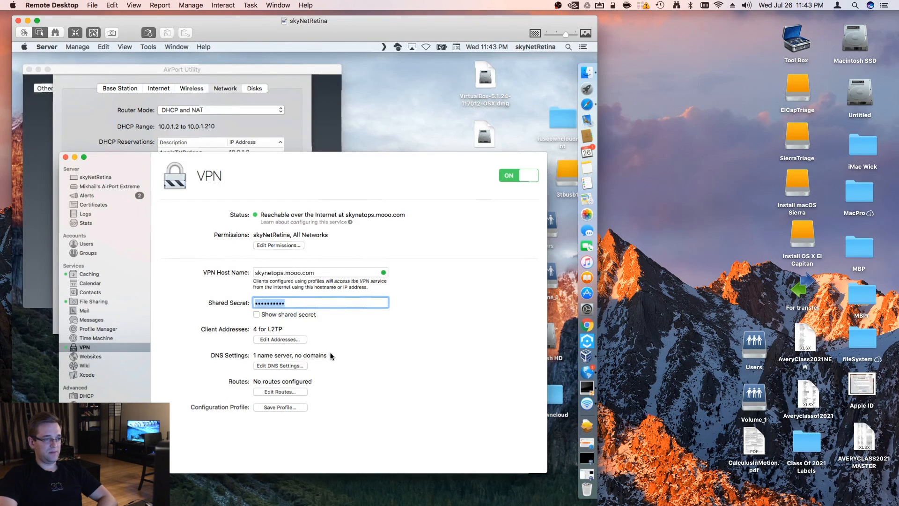
{"action": "left_click", "coordinate": [277, 339]}
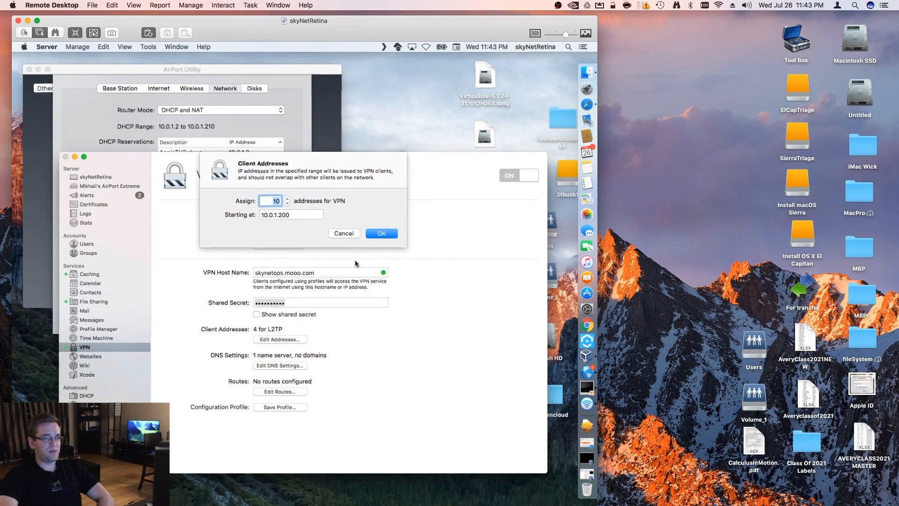
{"action": "left_click", "coordinate": [347, 235]}
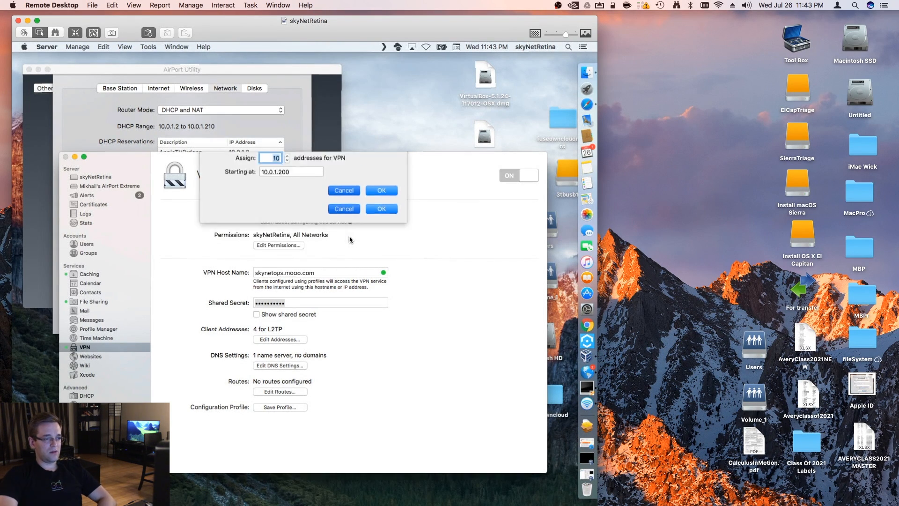
{"action": "left_click", "coordinate": [269, 367]}
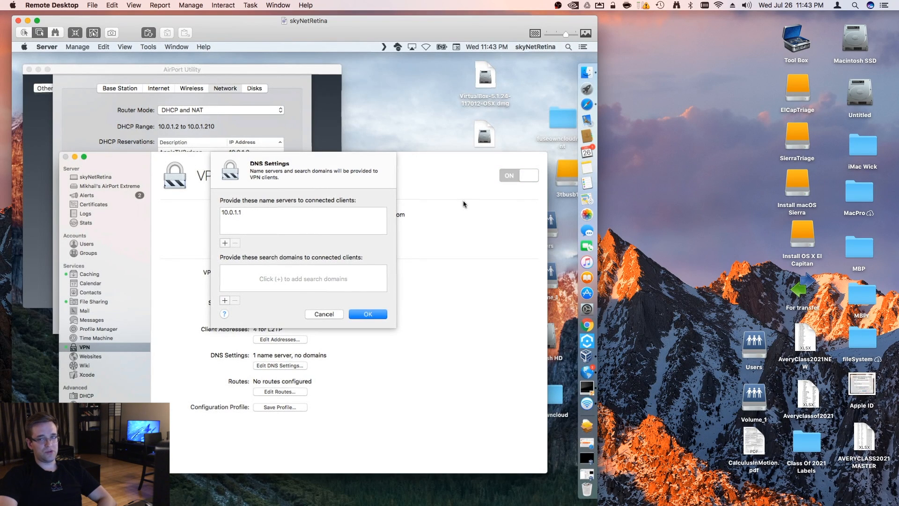
{"action": "left_click", "coordinate": [329, 317]}
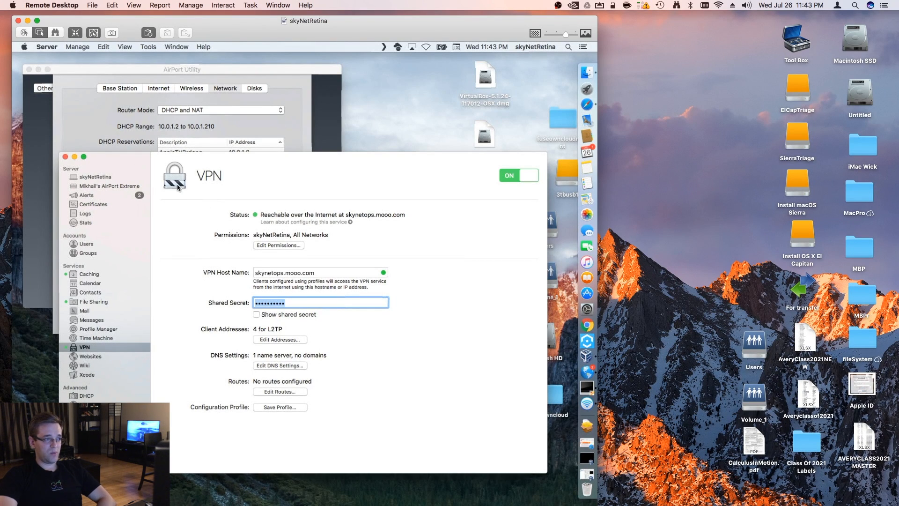
Open the AirPort Extreme page in the Server app, review the services that can be made public, and cancel without adding one
{"action": "left_click", "coordinate": [107, 185]}
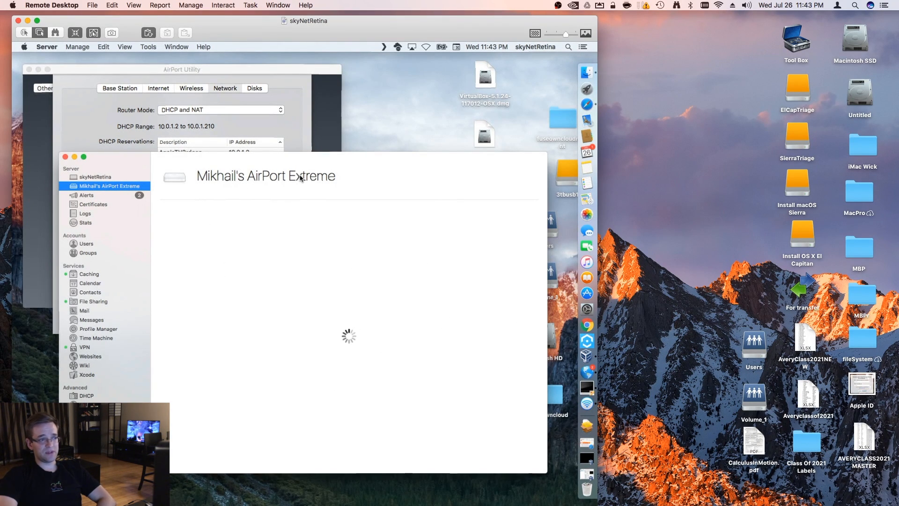
{"action": "left_click_drag", "start_coordinate": [301, 177], "coordinate": [295, 137]}
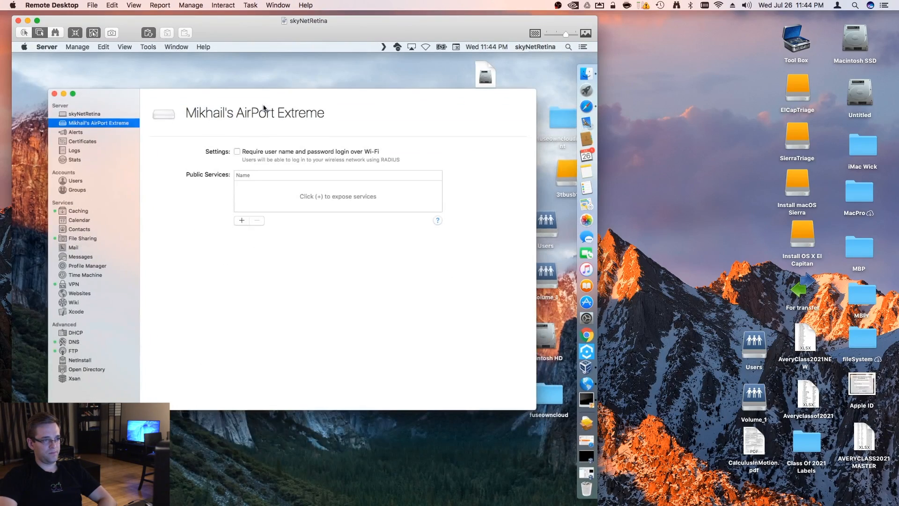
{"action": "left_click_drag", "start_coordinate": [263, 108], "coordinate": [266, 136]}
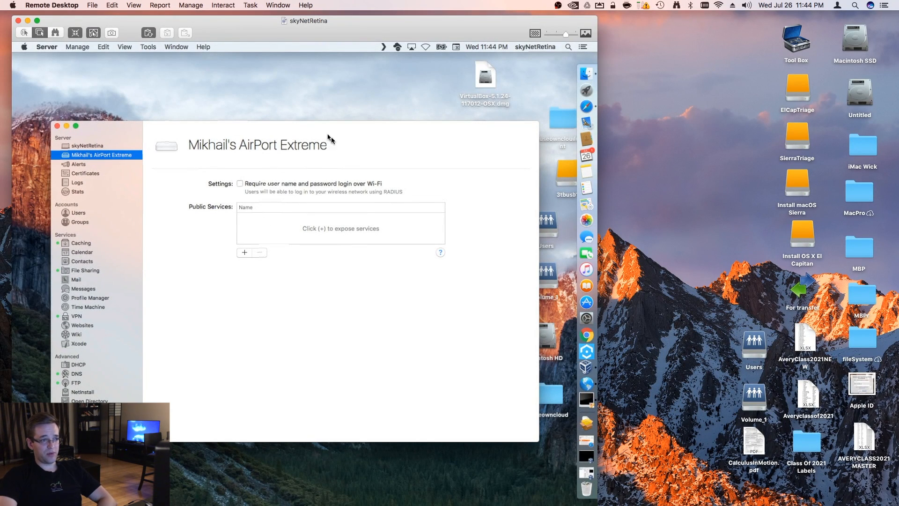
{"action": "left_click", "coordinate": [245, 253]}
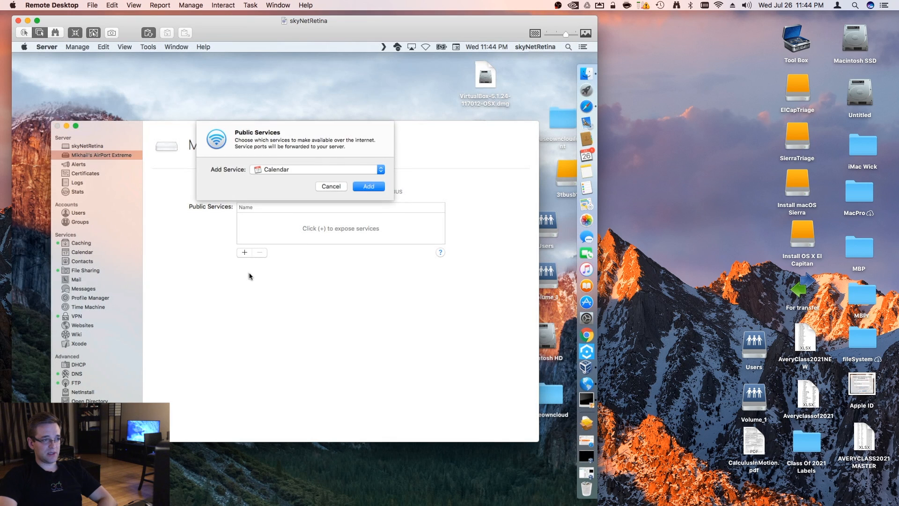
{"action": "left_click", "coordinate": [302, 172]}
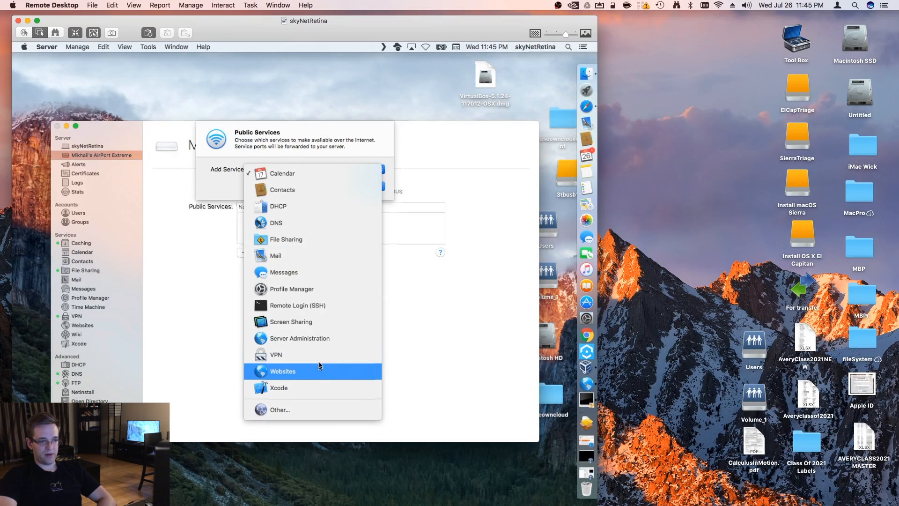
{"action": "left_click", "coordinate": [206, 348]}
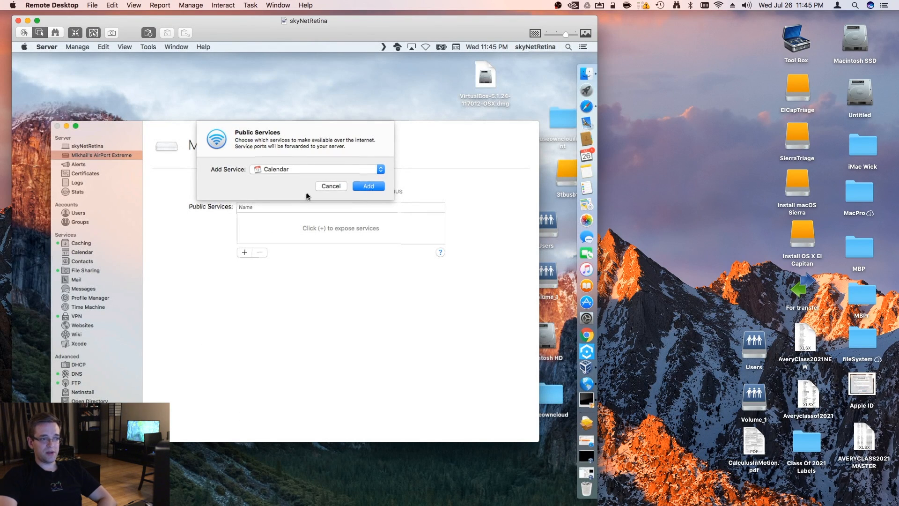
{"action": "left_click", "coordinate": [328, 186]}
Move the Server window aside, bring up AirPort Utility, and open the AirPort Extreme's Network settings for editing
{"action": "left_click_drag", "start_coordinate": [259, 165], "coordinate": [225, 177]}
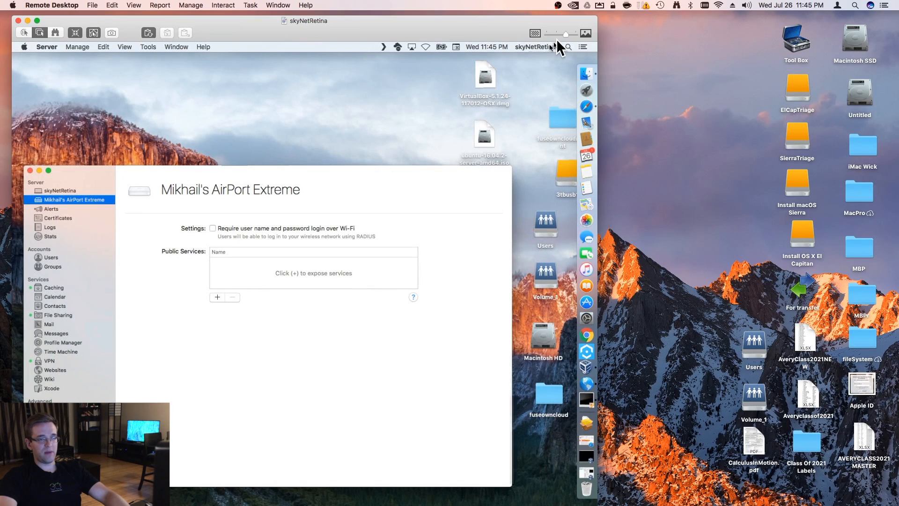
{"action": "left_click", "coordinate": [567, 48]}
{"action": "type", "text": "airp"}
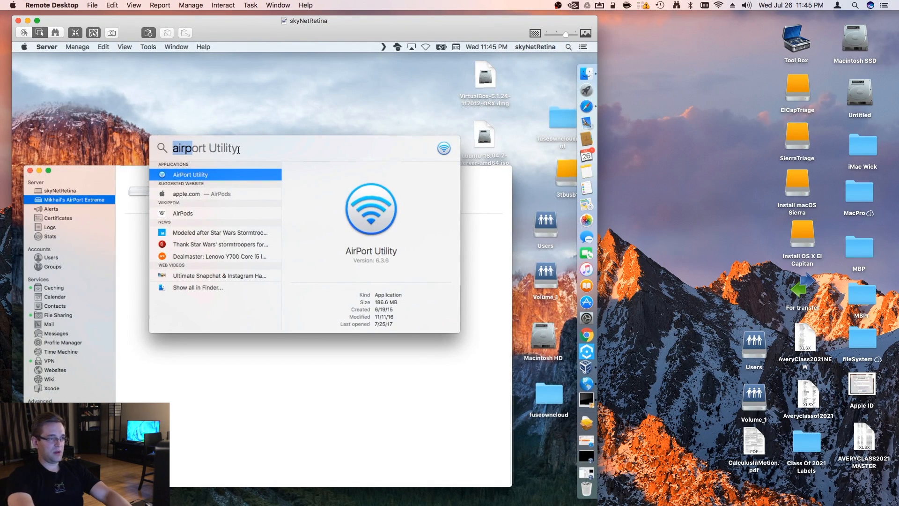
{"action": "key", "text": "Return"}
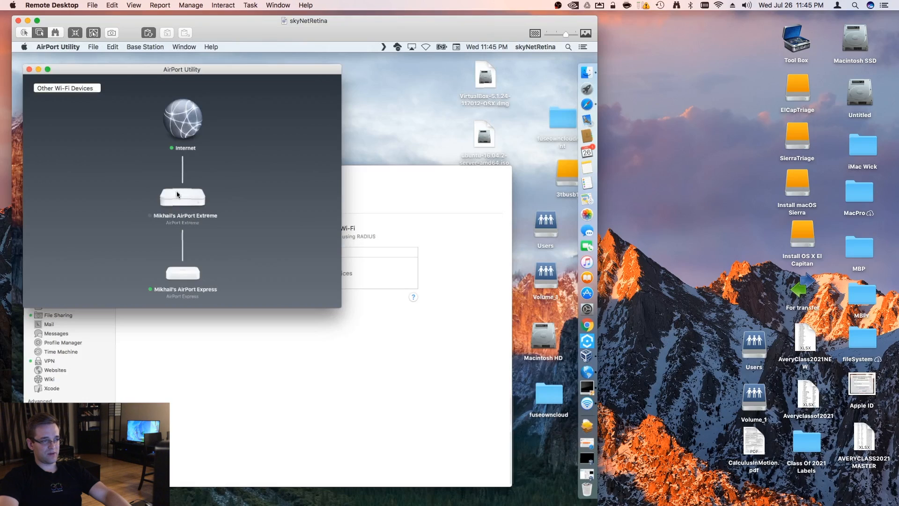
{"action": "left_click", "coordinate": [182, 203]}
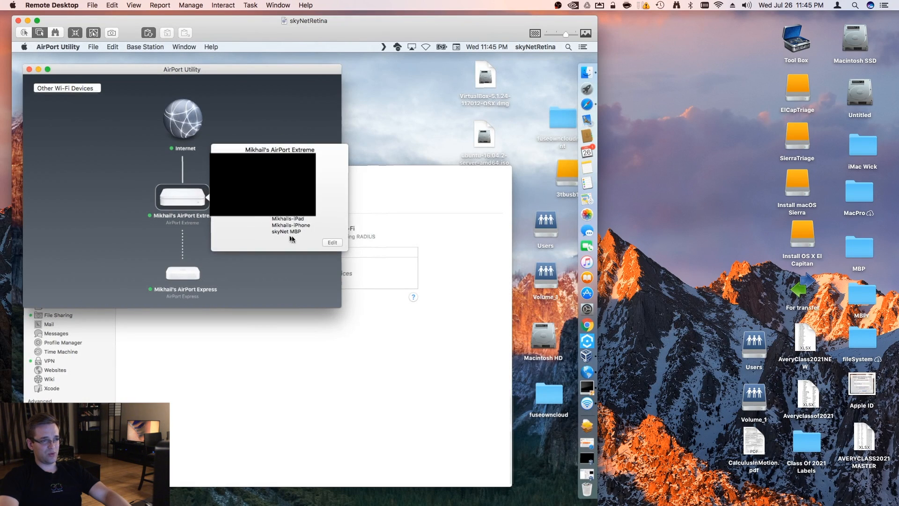
{"action": "left_click", "coordinate": [332, 243]}
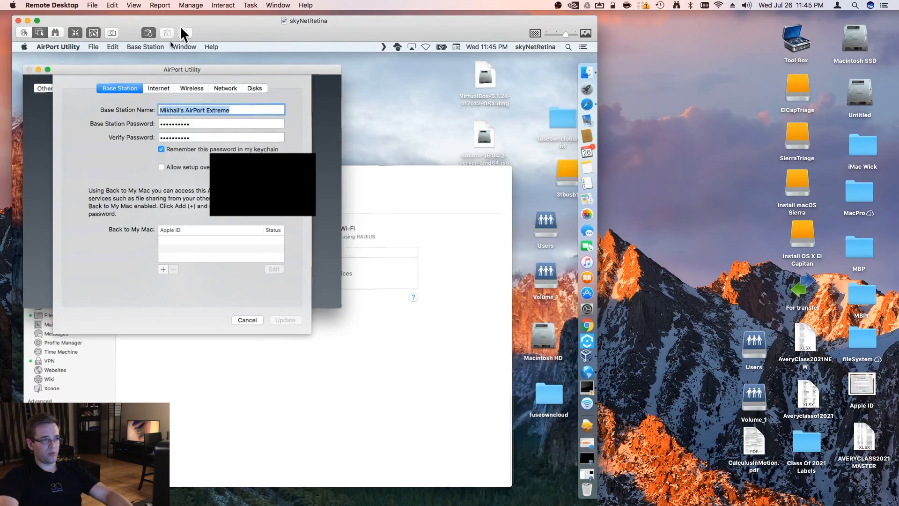
{"action": "left_click", "coordinate": [226, 89]}
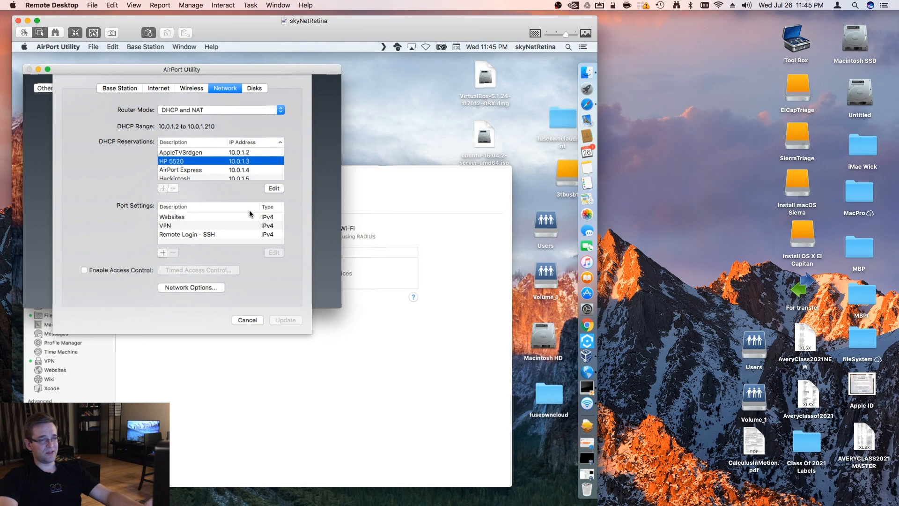
Inspect the VPN port mapping's private IP address and its public and private UDP ports, and close it without saving
{"action": "left_click", "coordinate": [231, 226]}
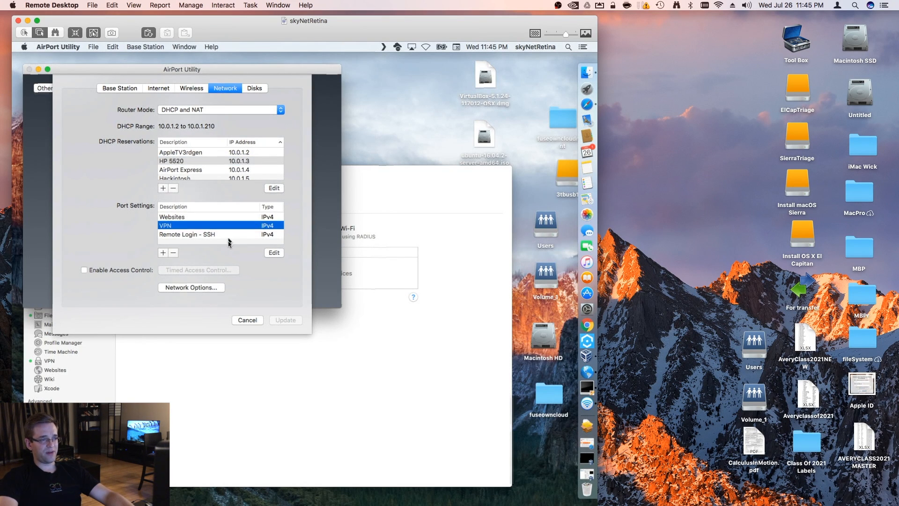
{"action": "left_click", "coordinate": [274, 253]}
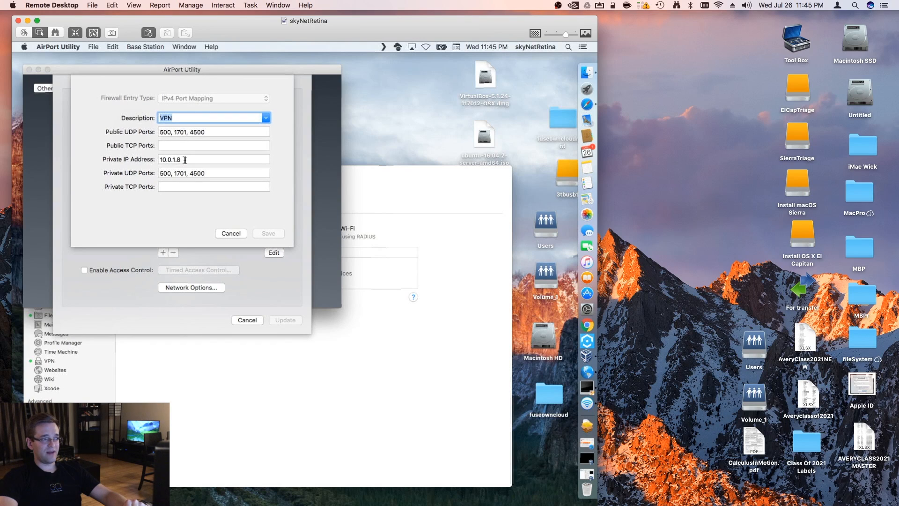
{"action": "left_click_drag", "start_coordinate": [185, 159], "coordinate": [145, 159]}
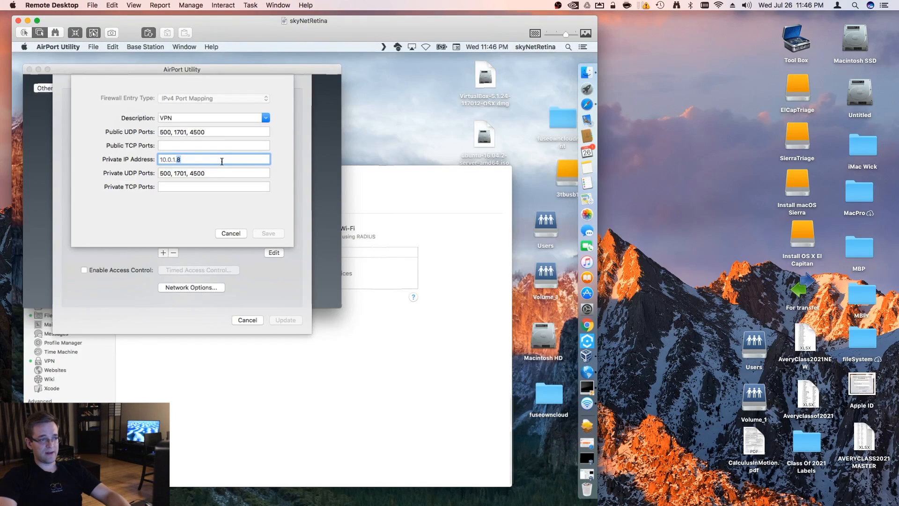
{"action": "left_click", "coordinate": [193, 161]}
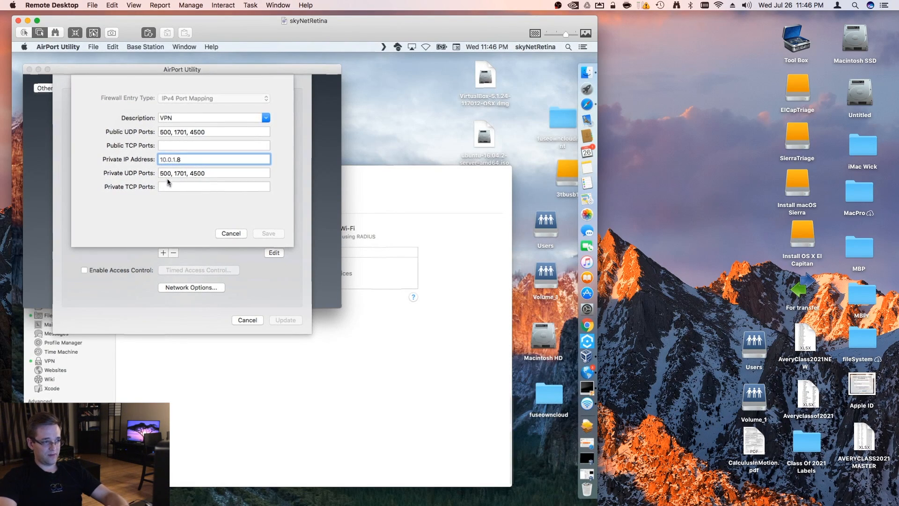
{"action": "left_click", "coordinate": [207, 173]}
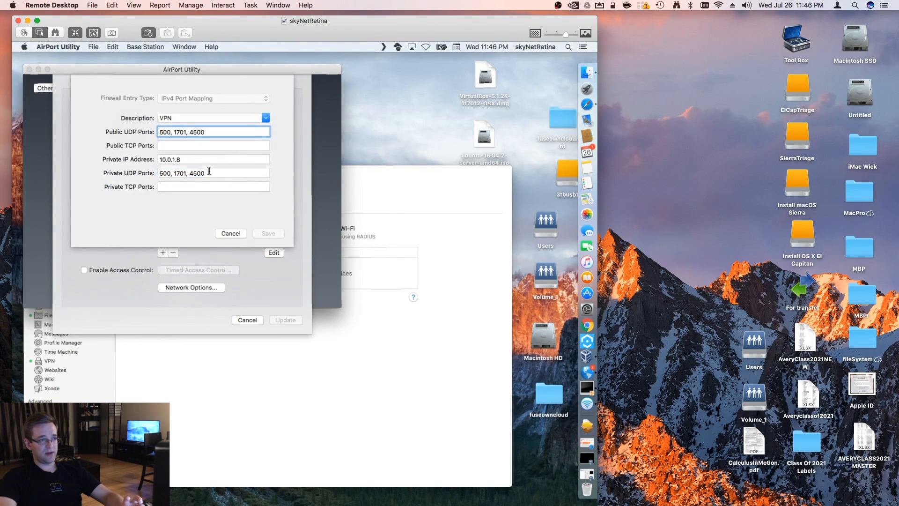
{"action": "left_click", "coordinate": [210, 133]}
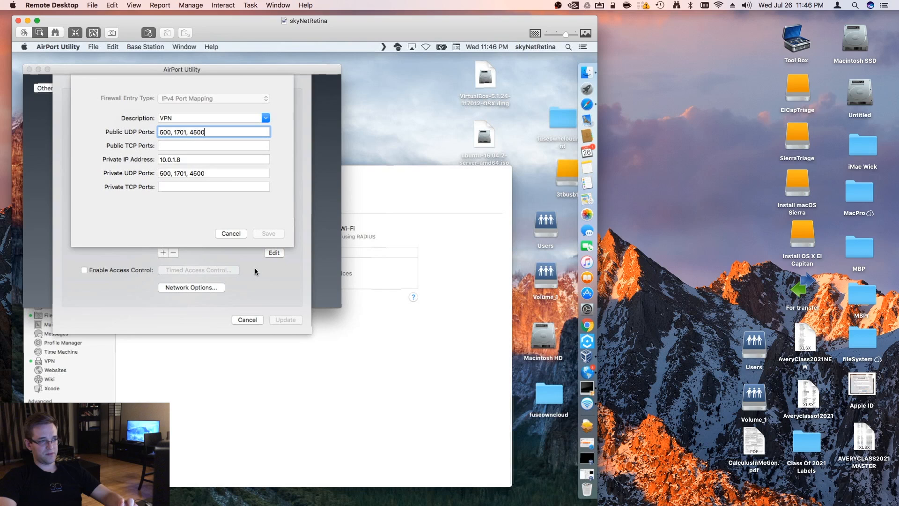
{"action": "left_click", "coordinate": [231, 233]}
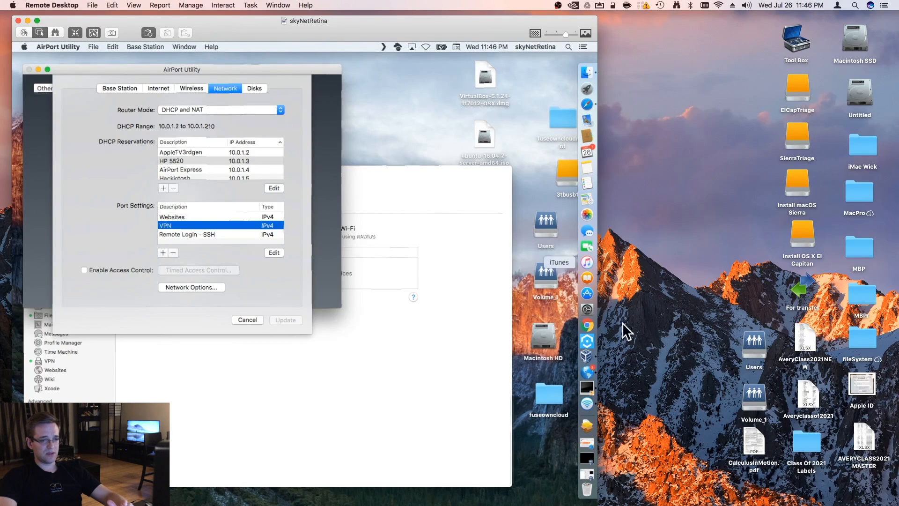
Open the remote Mac's Network preferences in System Preferences, check Thunderbolt Ethernet 2's hardware MAC address, and leave the advanced settings without changes
{"action": "left_click", "coordinate": [587, 309]}
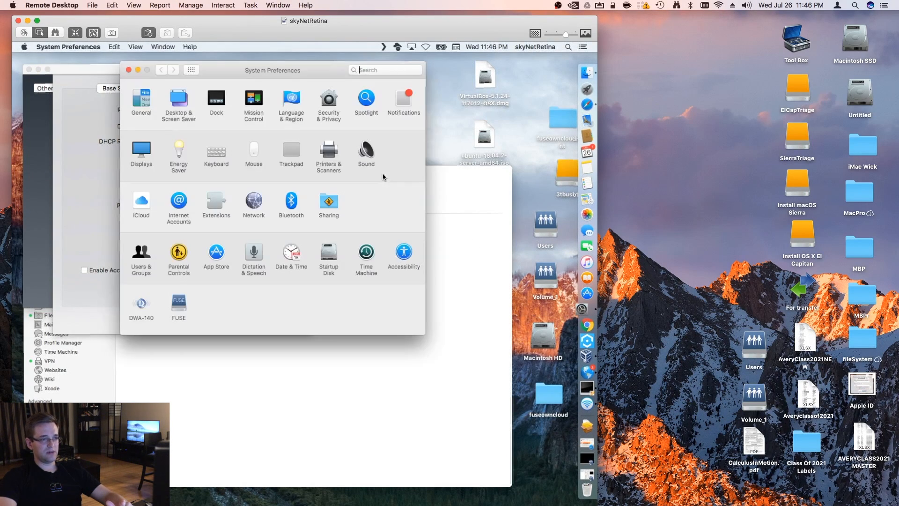
{"action": "left_click_drag", "start_coordinate": [273, 66], "coordinate": [430, 78]}
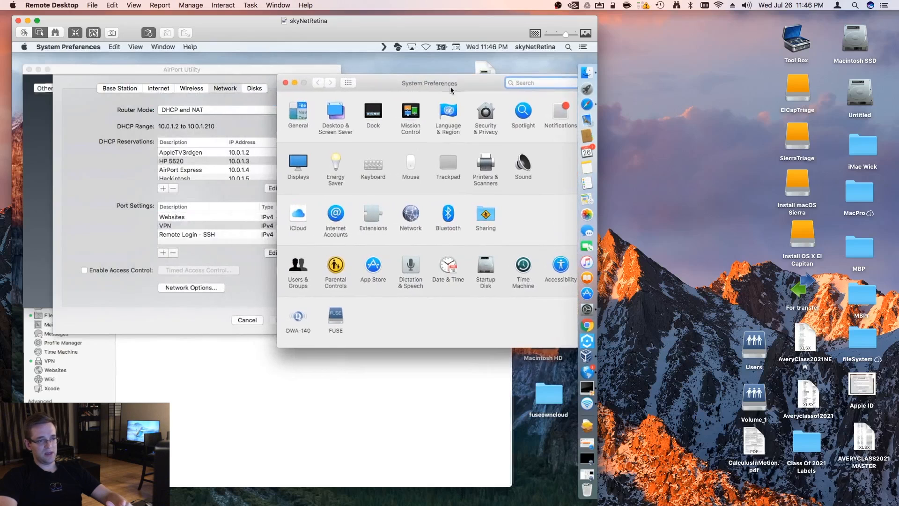
{"action": "left_click", "coordinate": [410, 216]}
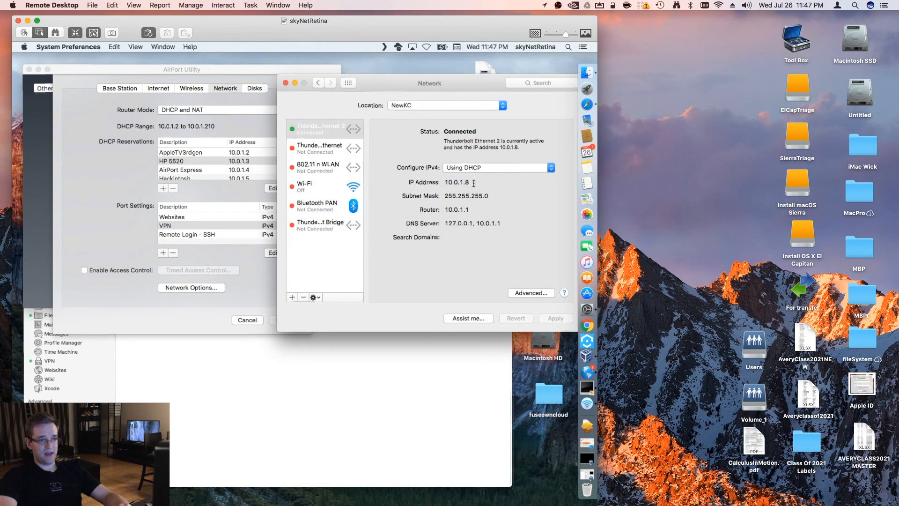
{"action": "left_click", "coordinate": [531, 293]}
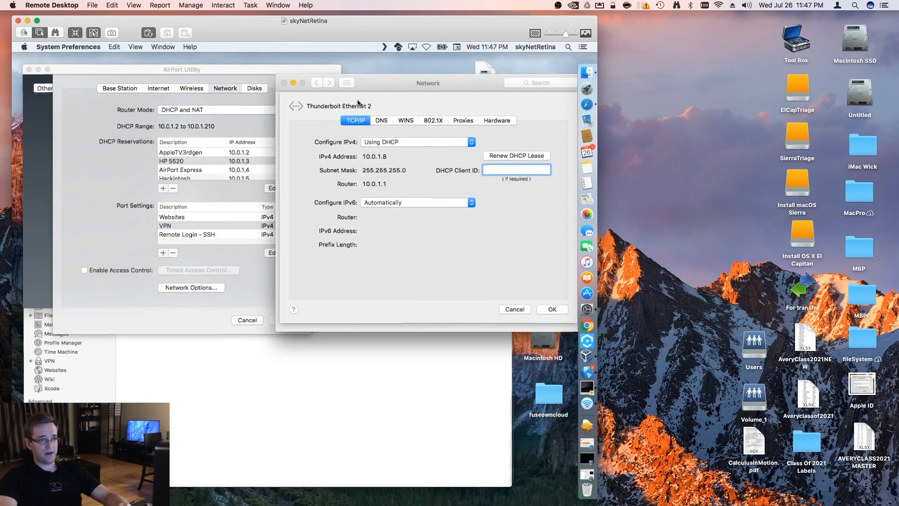
{"action": "left_click", "coordinate": [497, 121]}
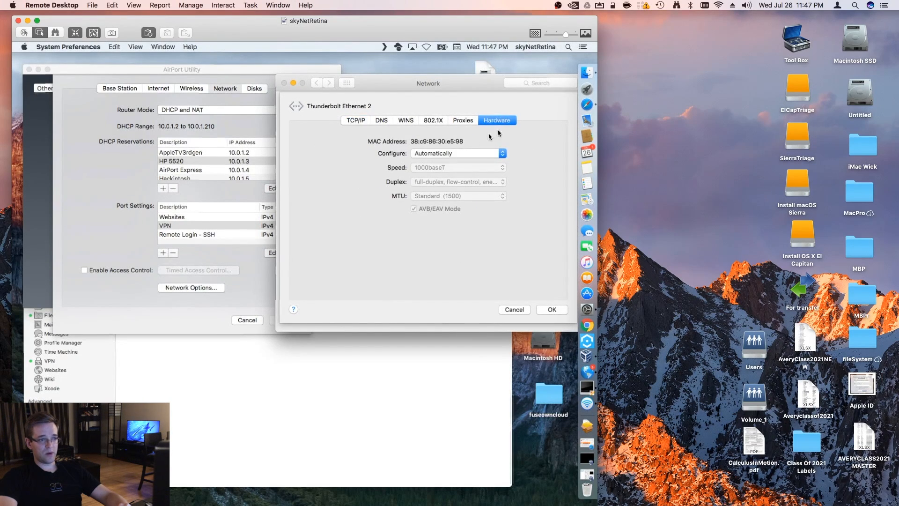
{"action": "left_click_drag", "start_coordinate": [464, 142], "coordinate": [411, 149]}
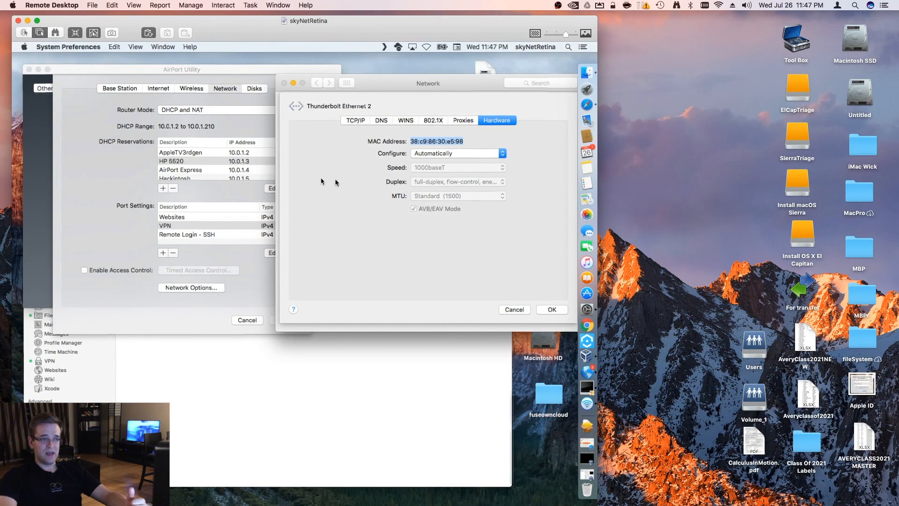
{"action": "left_click", "coordinate": [513, 309]}
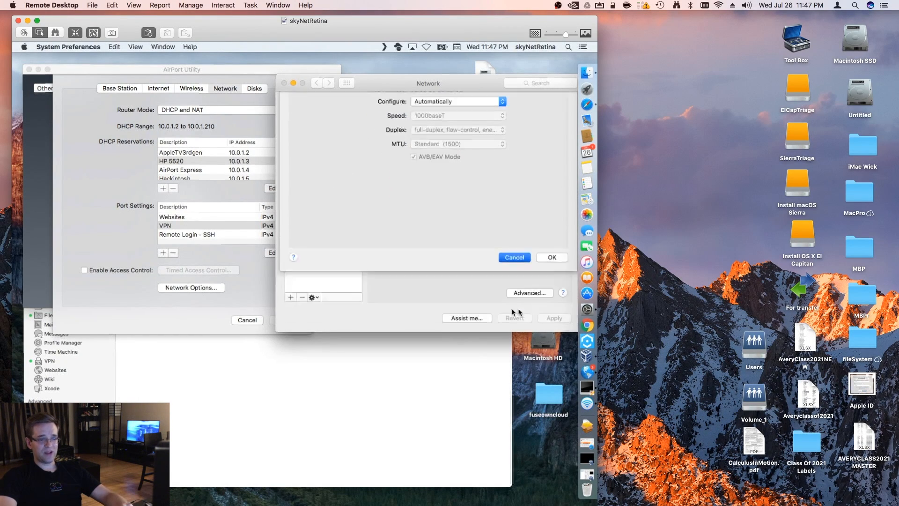
Look up the local Mac's Wi-Fi address in the advanced Wi-Fi settings of its own Network preferences, and close them without changes
{"action": "left_click", "coordinate": [524, 294]}
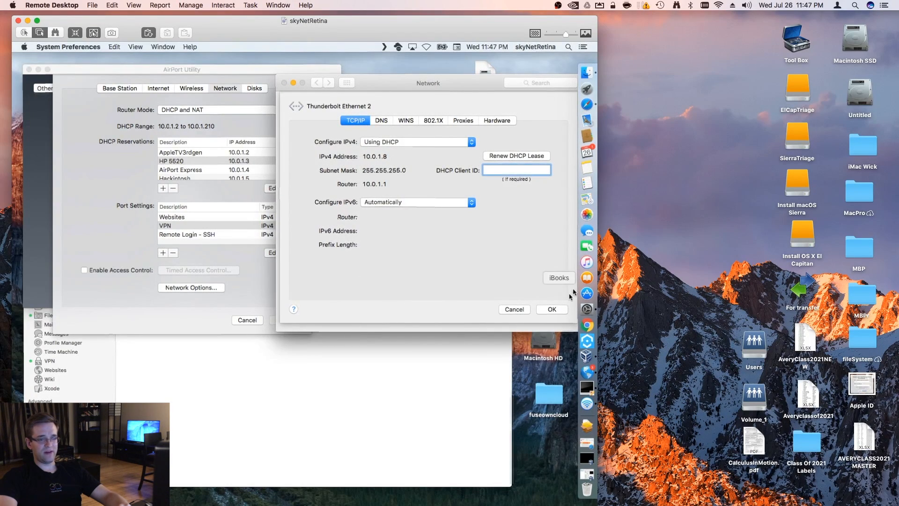
{"action": "mouse_move", "coordinate": [896, 269]}
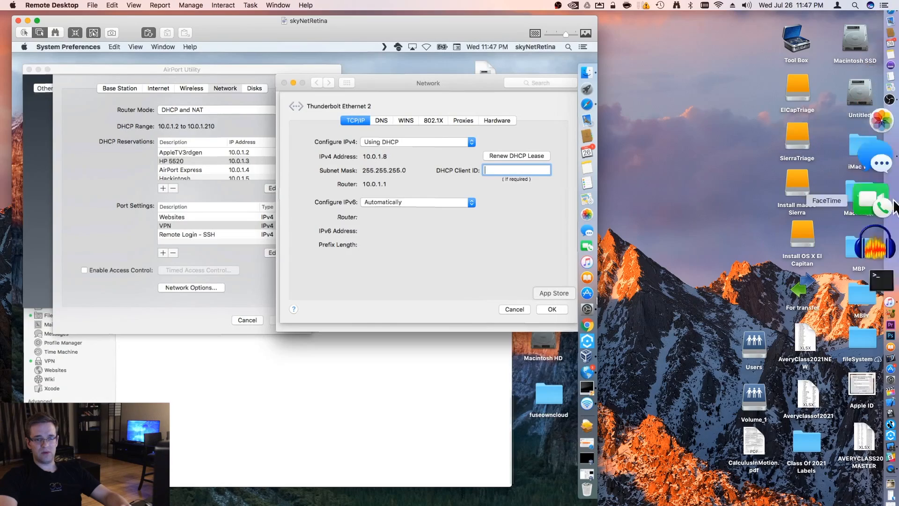
{"action": "left_click", "coordinate": [890, 314]}
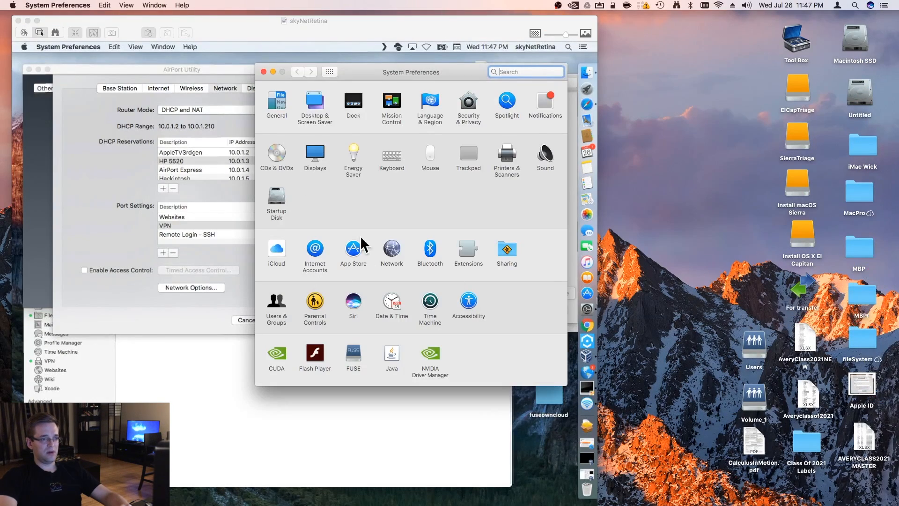
{"action": "left_click", "coordinate": [398, 243]}
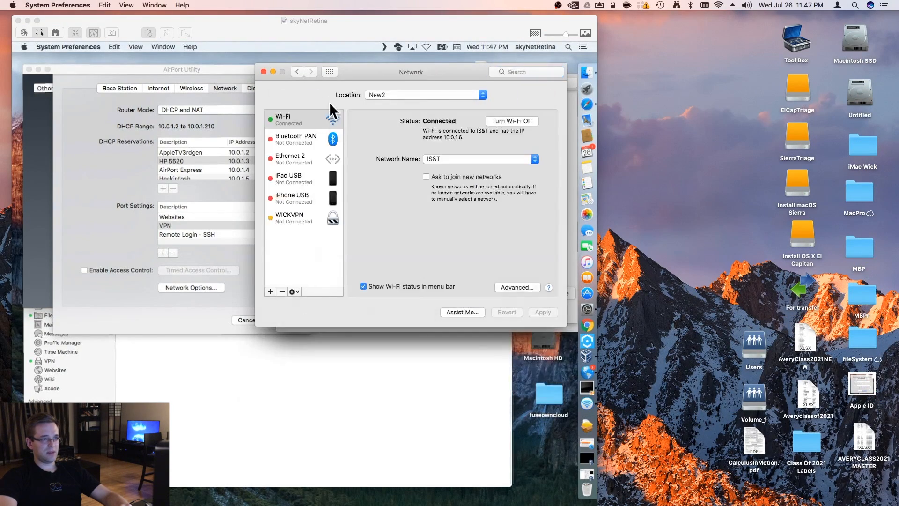
{"action": "left_click", "coordinate": [508, 287]}
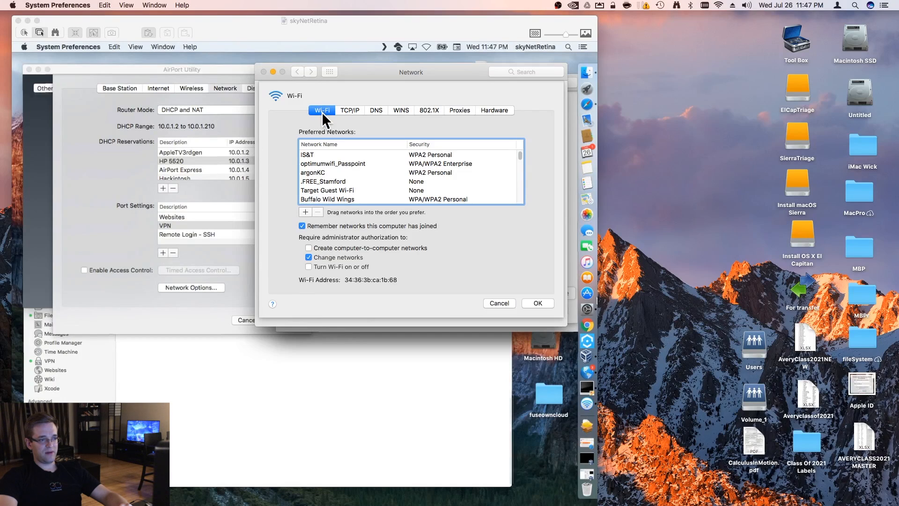
{"action": "mouse_move", "coordinate": [397, 280]}
{"action": "left_mouse_down"}
{"action": "mouse_move", "coordinate": [382, 281]}
{"action": "mouse_move", "coordinate": [396, 280]}
{"action": "left_mouse_up"}
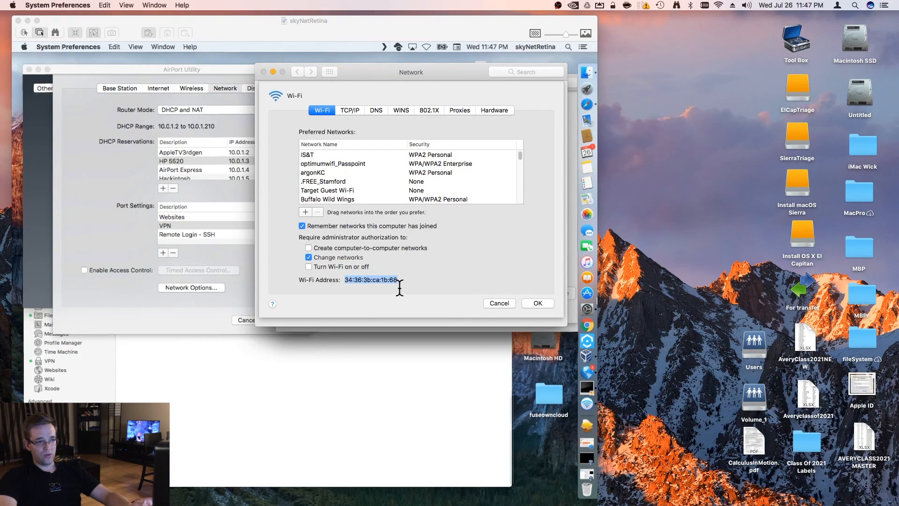
{"action": "left_click", "coordinate": [498, 303]}
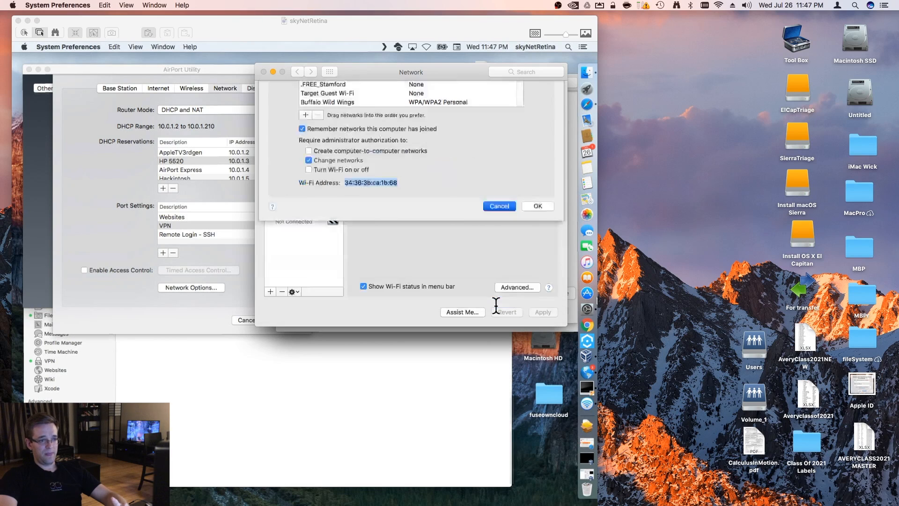
{"action": "left_click", "coordinate": [262, 71]}
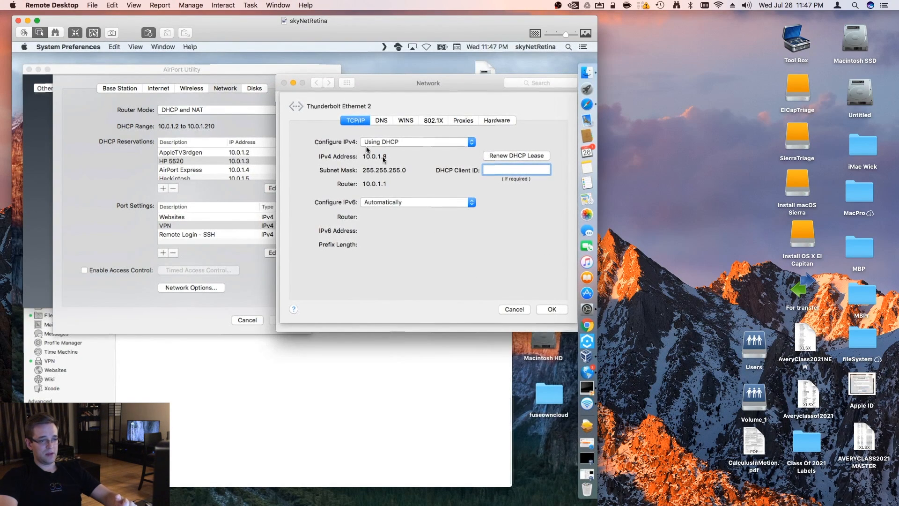
Return to AirPort Utility, inspect the skyNetRetina DHCP reservation's MAC and IPv4 addresses, and close it without saving
{"action": "left_click", "coordinate": [75, 255]}
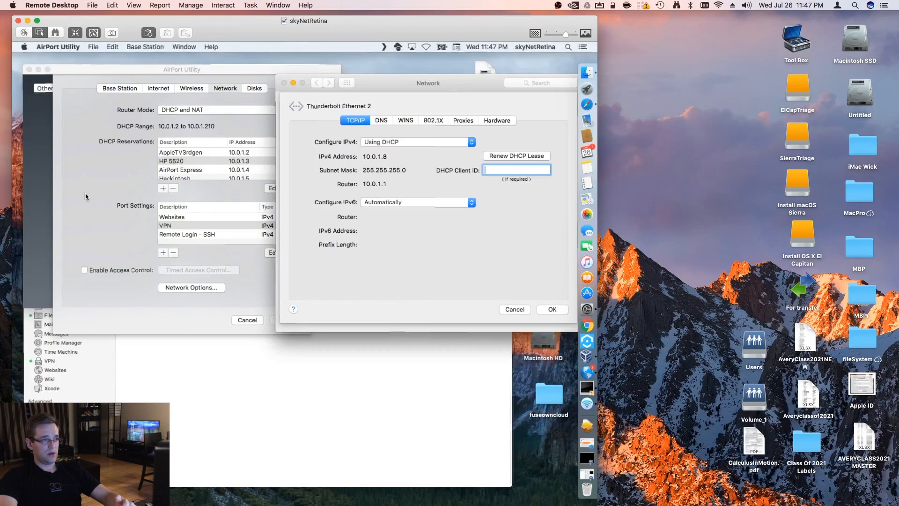
{"action": "left_click_drag", "start_coordinate": [175, 72], "coordinate": [199, 89]}
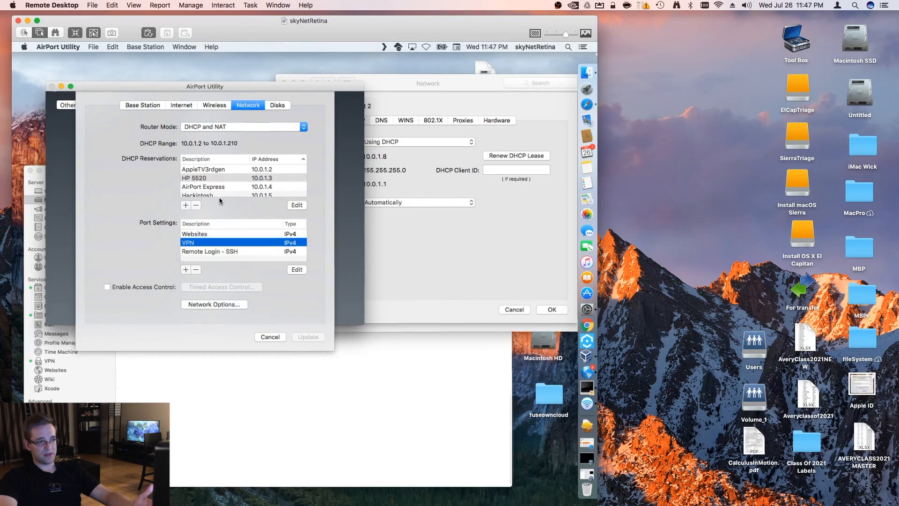
{"action": "scroll", "coordinate": [225, 195], "scroll_direction": "down", "scroll_amount": 1}
{"action": "scroll", "coordinate": [227, 194], "scroll_direction": "down", "scroll_amount": 3}
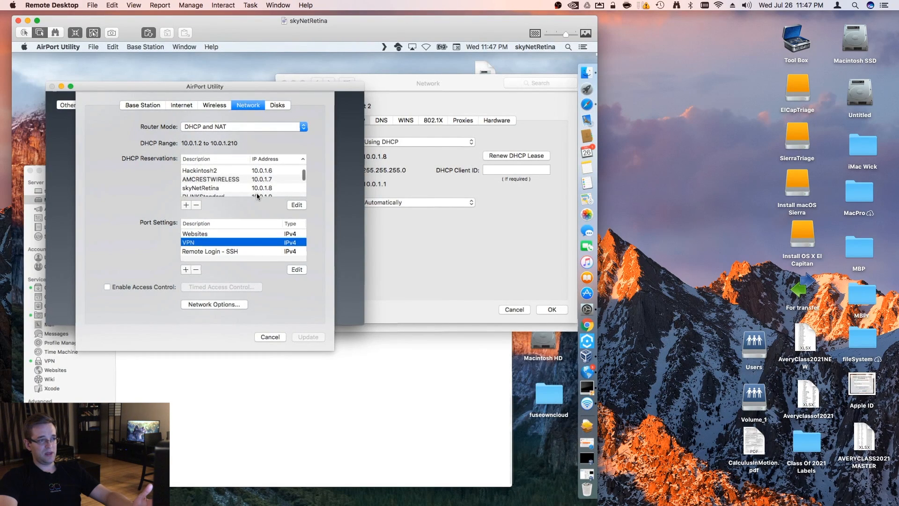
{"action": "left_click", "coordinate": [257, 190]}
{"action": "left_click", "coordinate": [301, 208]}
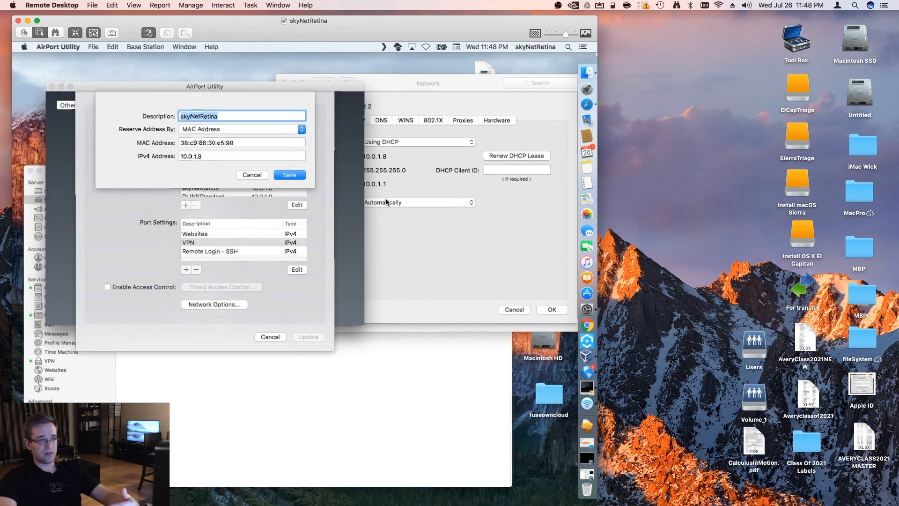
{"action": "left_click_drag", "start_coordinate": [202, 156], "coordinate": [167, 156]}
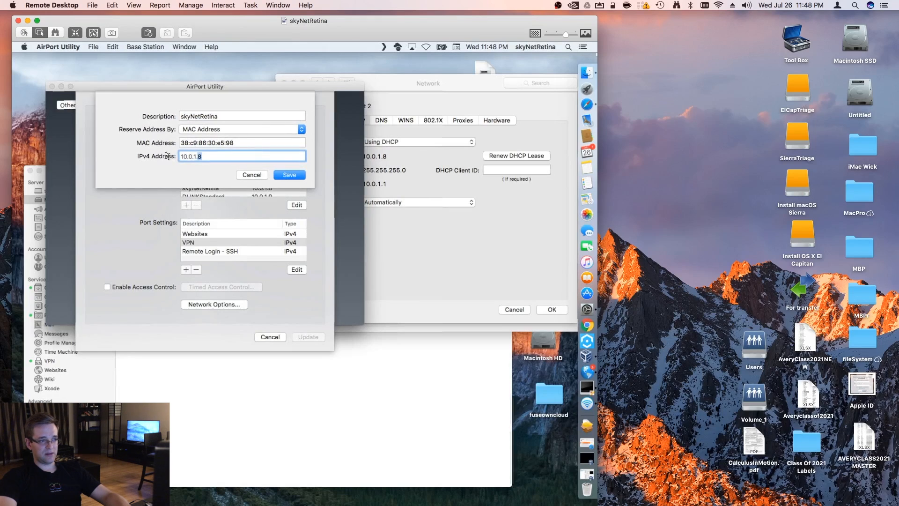
{"action": "left_click", "coordinate": [253, 175]}
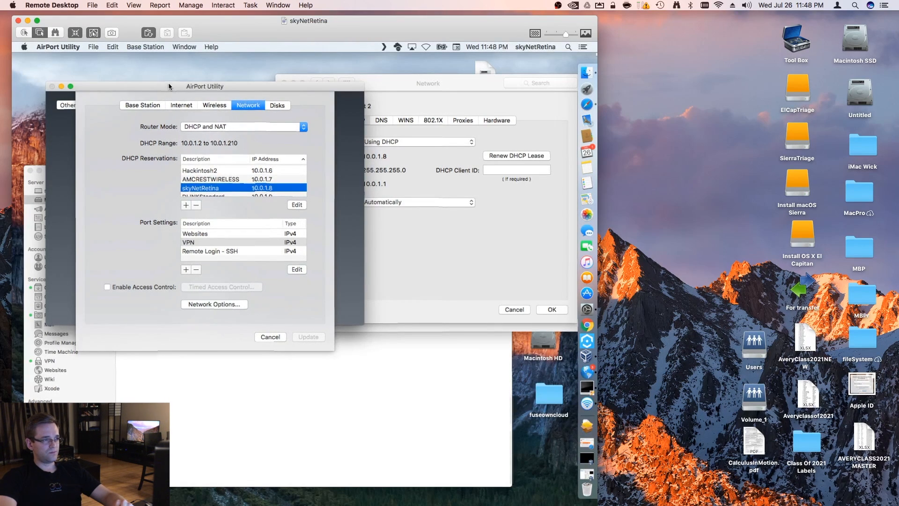
Close the AirPort Extreme's settings without updating them, and return to the Server window
{"action": "left_click_drag", "start_coordinate": [167, 85], "coordinate": [155, 69]}
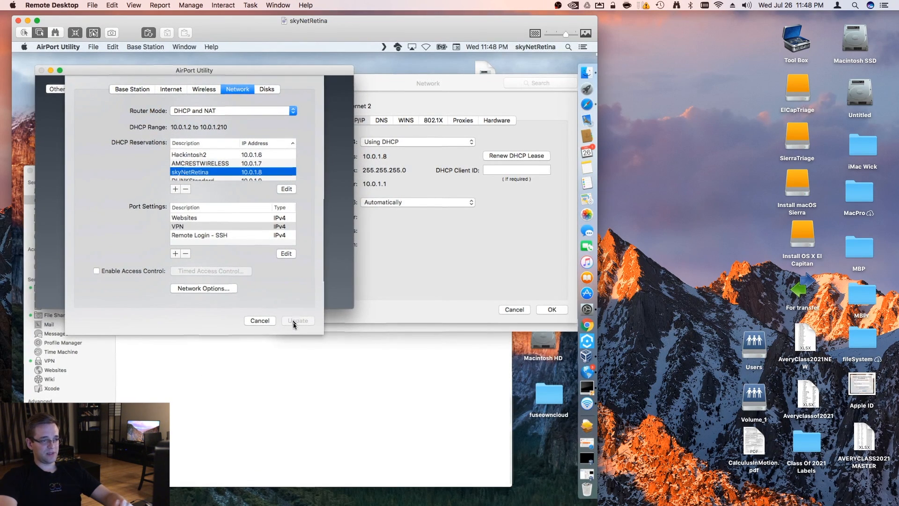
{"action": "left_click", "coordinate": [263, 324]}
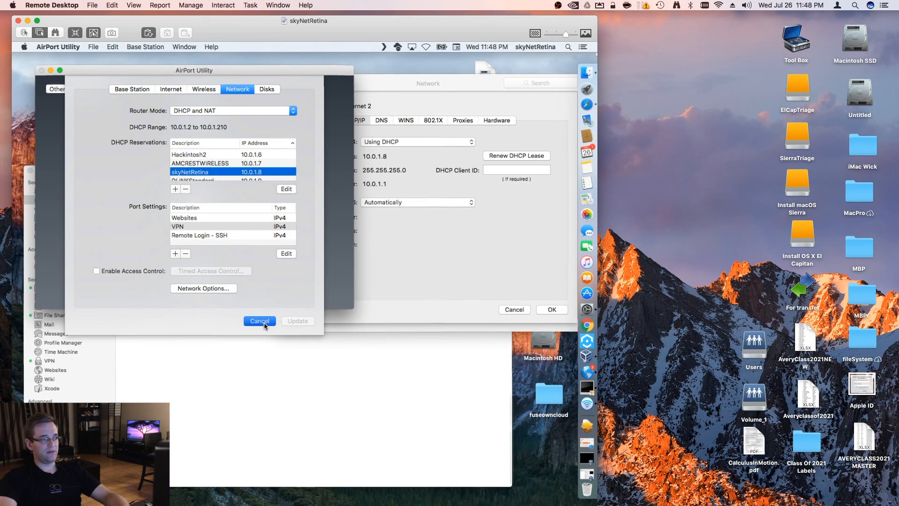
{"action": "left_click", "coordinate": [265, 323]}
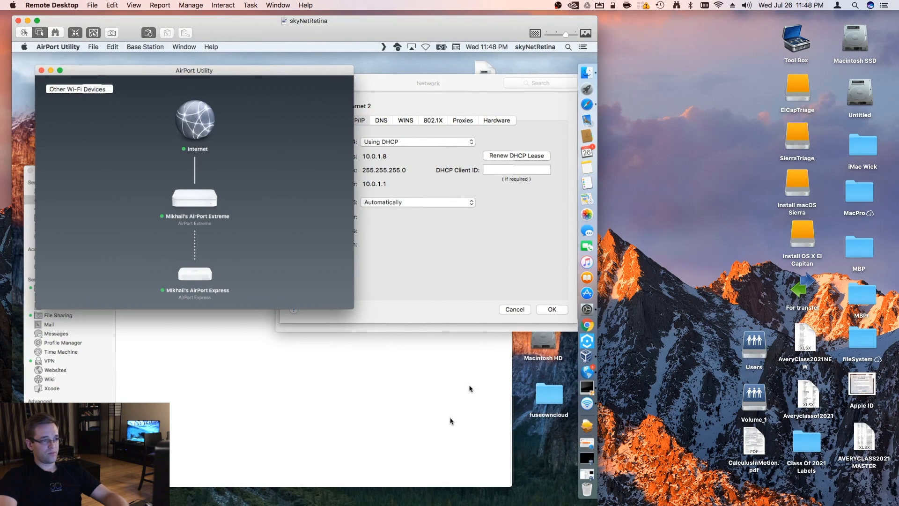
{"action": "left_click", "coordinate": [439, 405]}
{"action": "left_click_drag", "start_coordinate": [244, 192], "coordinate": [264, 155]}
{"action": "left_click", "coordinate": [70, 324]}
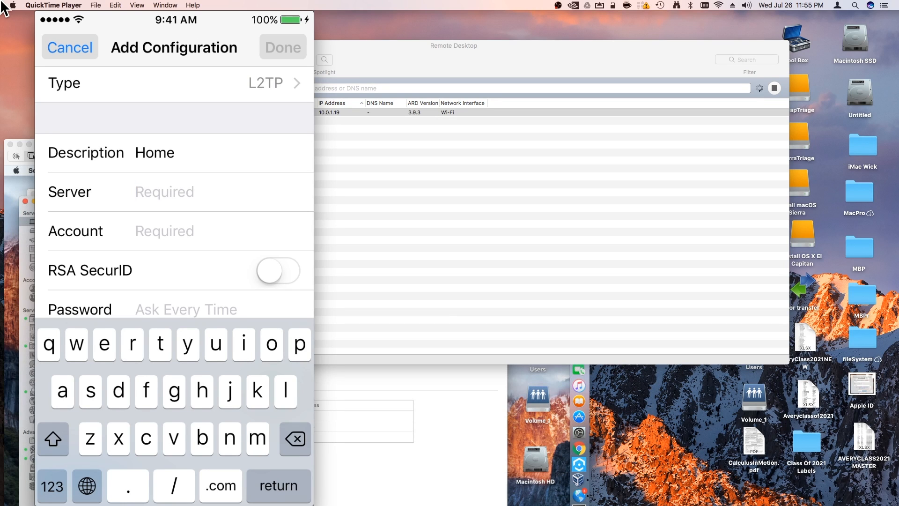
Set the server of the iPhone's L2TP VPN configuration to skynetops.mooo.com
{"action": "type", "text": "skynet"}
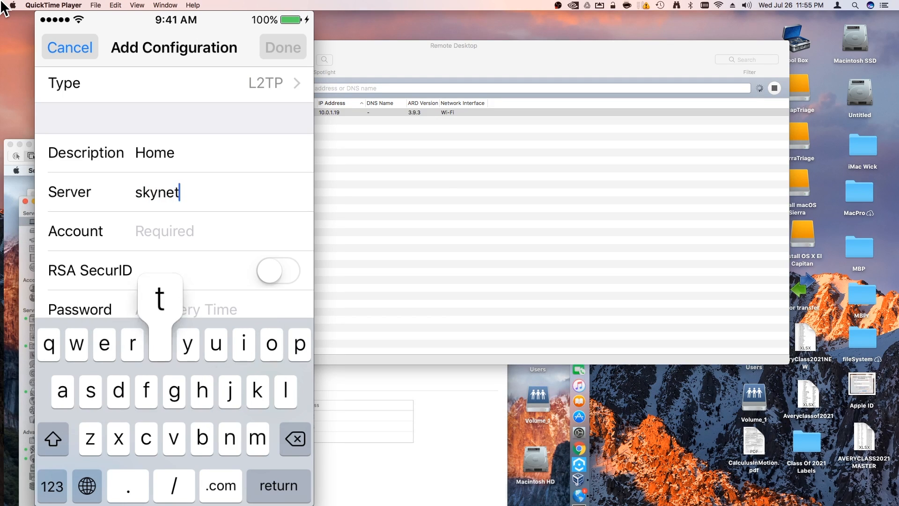
{"action": "type", "text": "ops"}
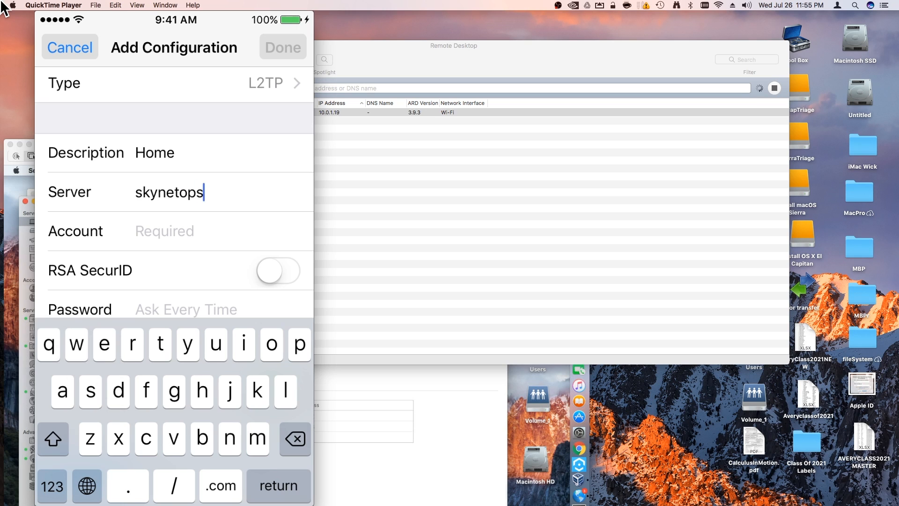
{"action": "type", "text": ".mooo.com"}
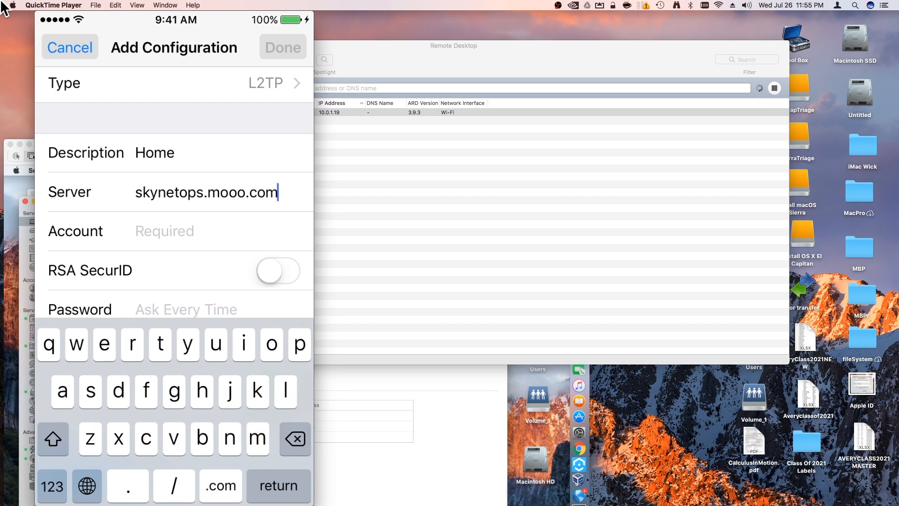
{"action": "scroll", "coordinate": [174, 191], "scroll_direction": "down", "scroll_amount": 1}
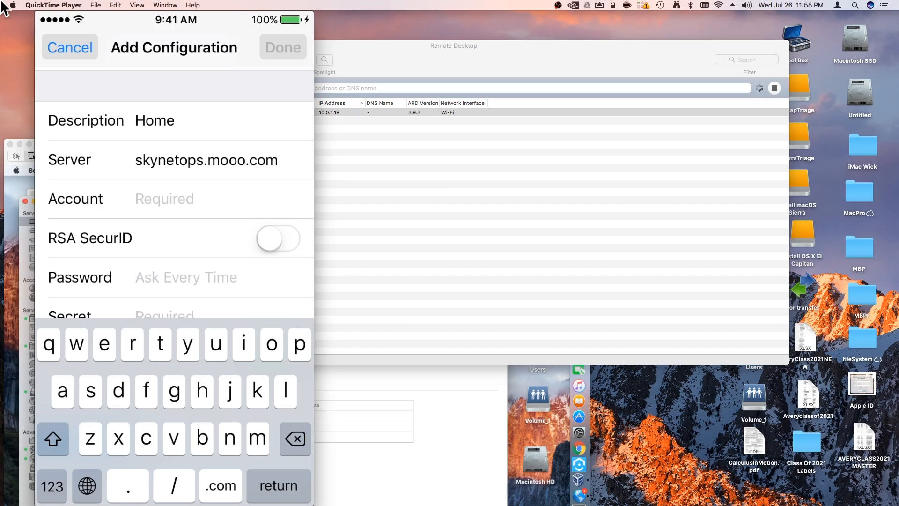
{"action": "key", "text": "Return"}
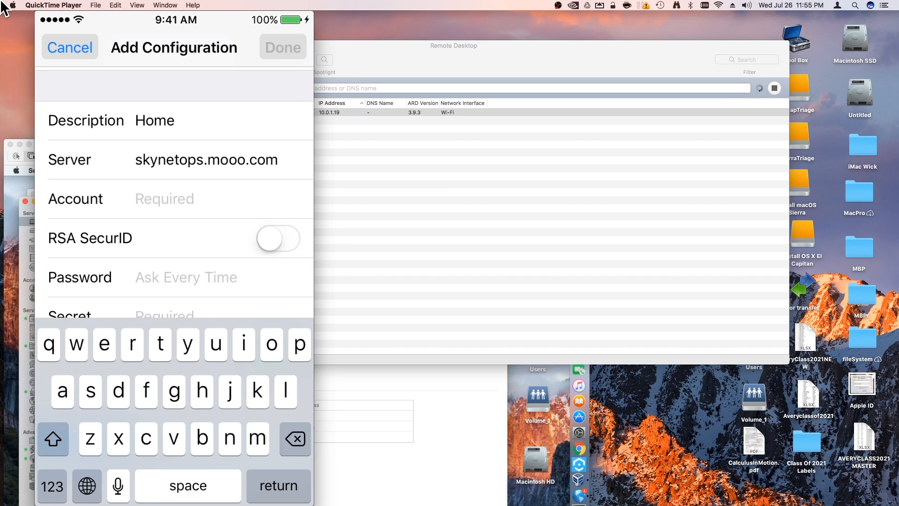
{"action": "type", "text": "sky"}
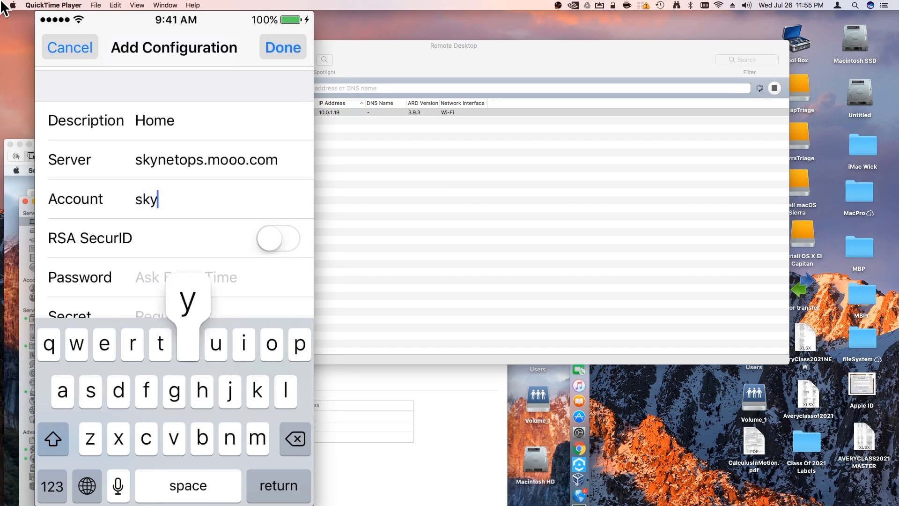
{"action": "type", "text": "netretina"}
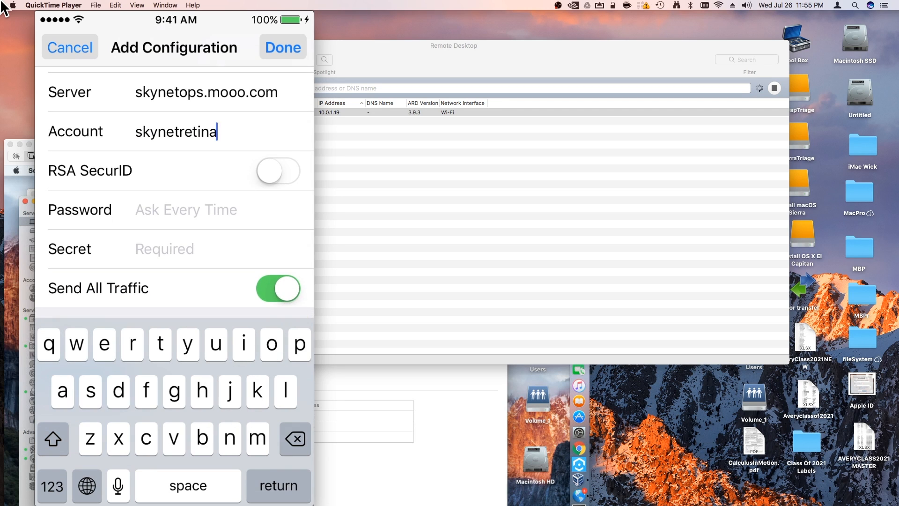
{"action": "key", "text": "Return"}
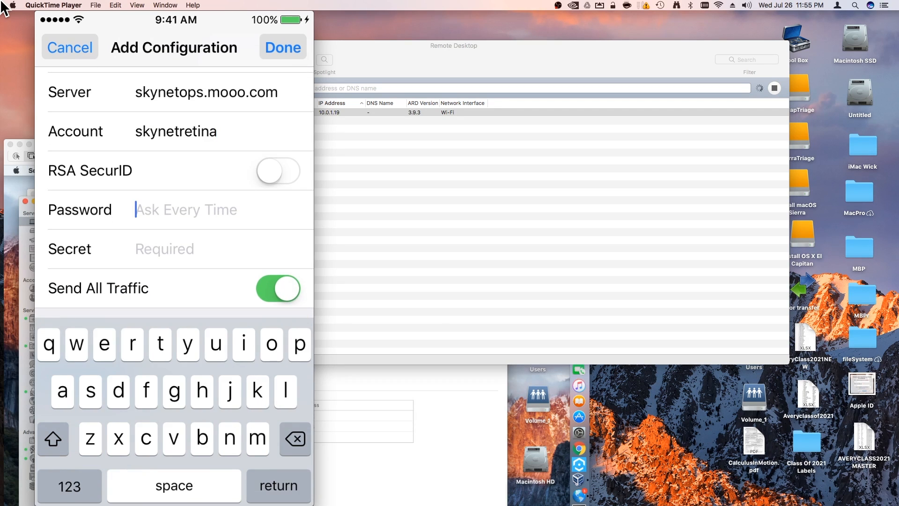